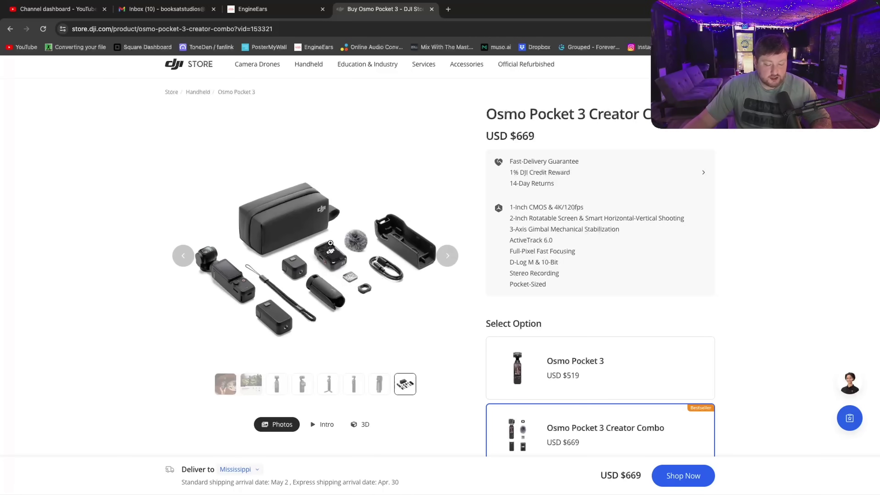
- Add the Kingston Canvas Go! Plus microSD Card 128GB accessory to the Osmo Pocket 3 Creator Combo
{"action": "scroll", "coordinate": [330, 243], "scroll_direction": "down", "scroll_amount": 6}
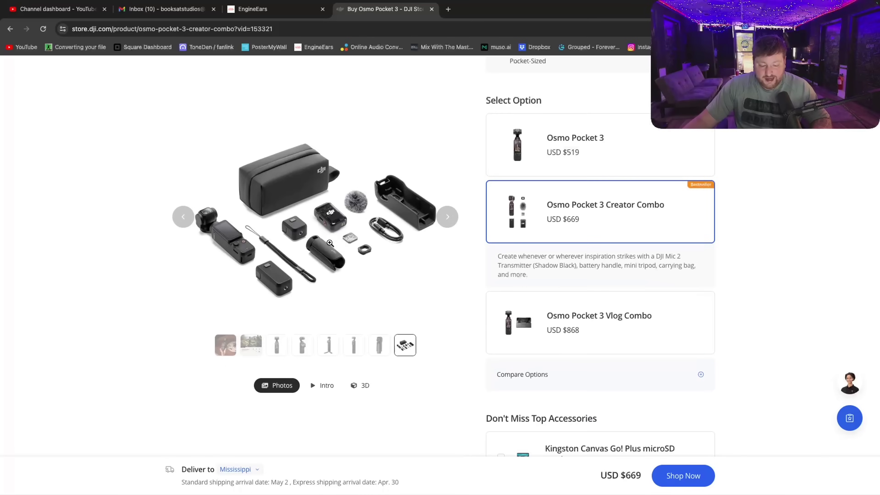
{"action": "scroll", "coordinate": [763, 289], "scroll_direction": "up", "scroll_amount": 6}
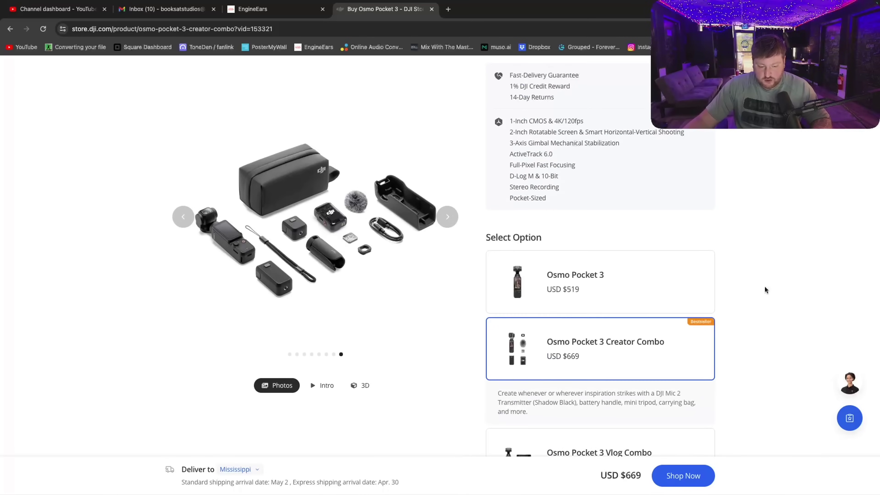
{"action": "scroll", "coordinate": [562, 304], "scroll_direction": "down", "scroll_amount": 1}
{"action": "scroll", "coordinate": [756, 252], "scroll_direction": "down", "scroll_amount": 10}
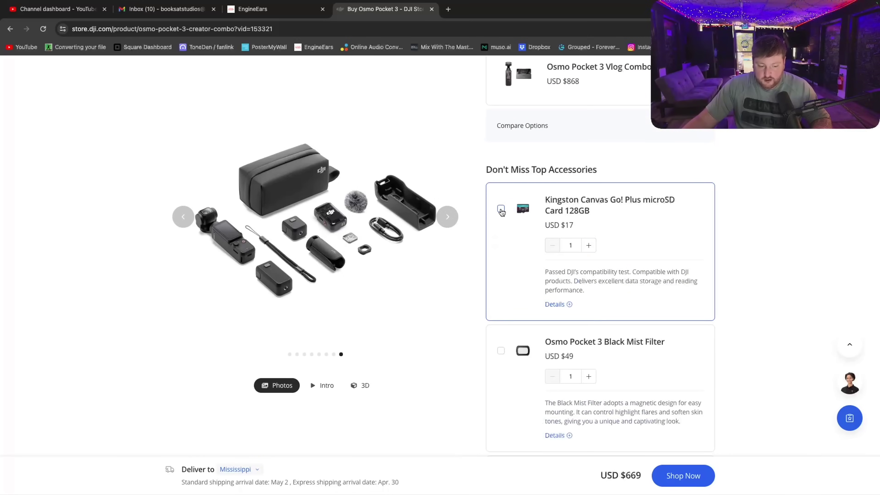
{"action": "left_click", "coordinate": [501, 209]}
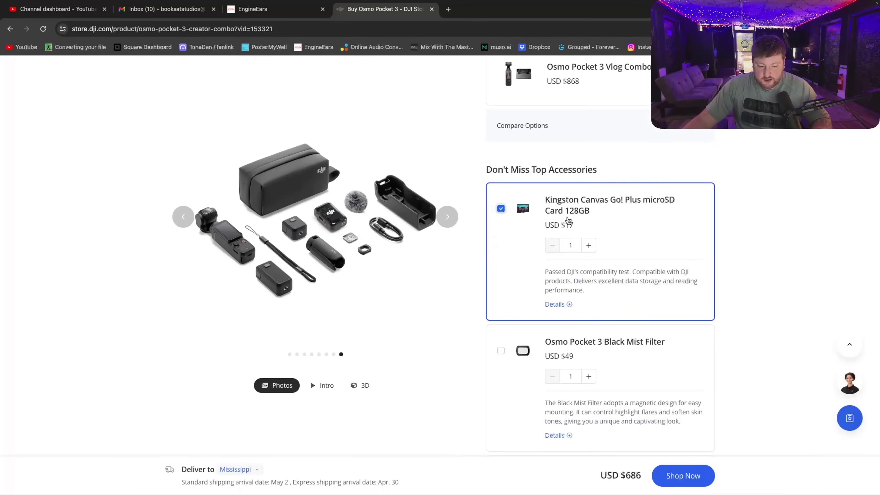
- Look through the remaining Osmo Pocket 3 accessories and return to the camera purchase options
{"action": "scroll", "coordinate": [620, 264], "scroll_direction": "down", "scroll_amount": 3}
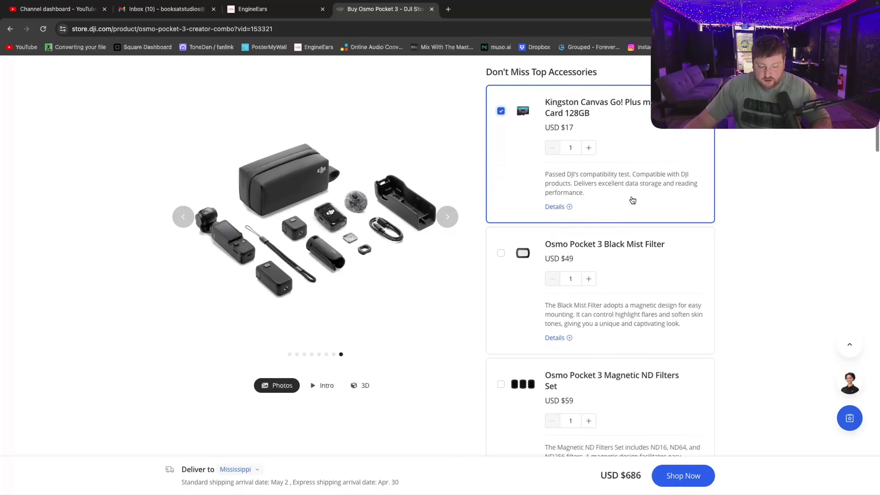
{"action": "scroll", "coordinate": [632, 200], "scroll_direction": "down", "scroll_amount": 10}
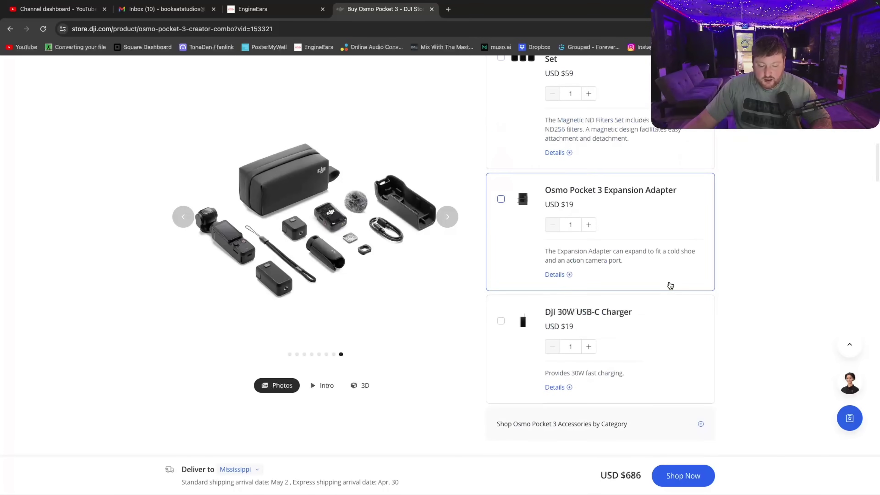
{"action": "scroll", "coordinate": [668, 285], "scroll_direction": "down", "scroll_amount": 3}
{"action": "scroll", "coordinate": [669, 284], "scroll_direction": "up", "scroll_amount": 3}
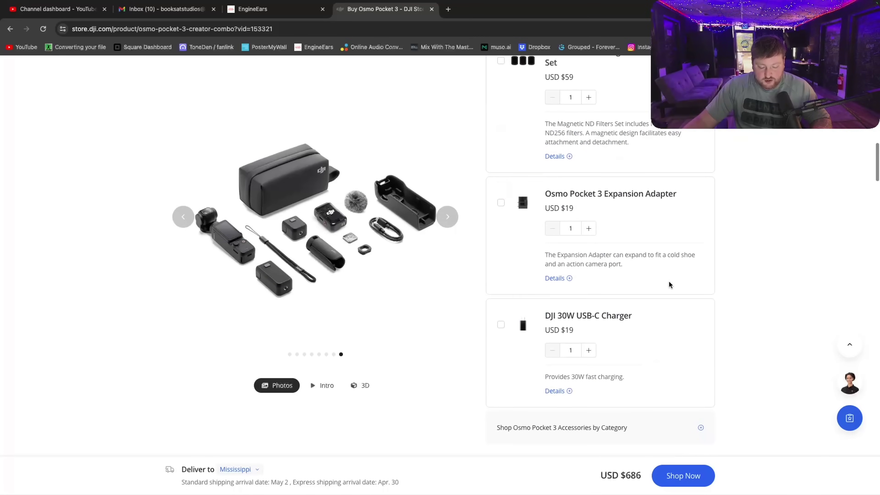
{"action": "scroll", "coordinate": [669, 284], "scroll_direction": "up", "scroll_amount": 15}
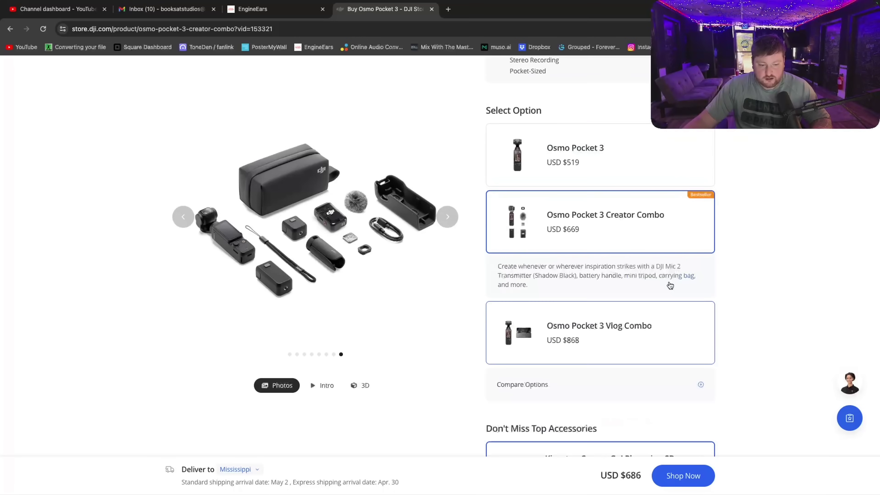
{"action": "scroll", "coordinate": [670, 285], "scroll_direction": "up", "scroll_amount": 5}
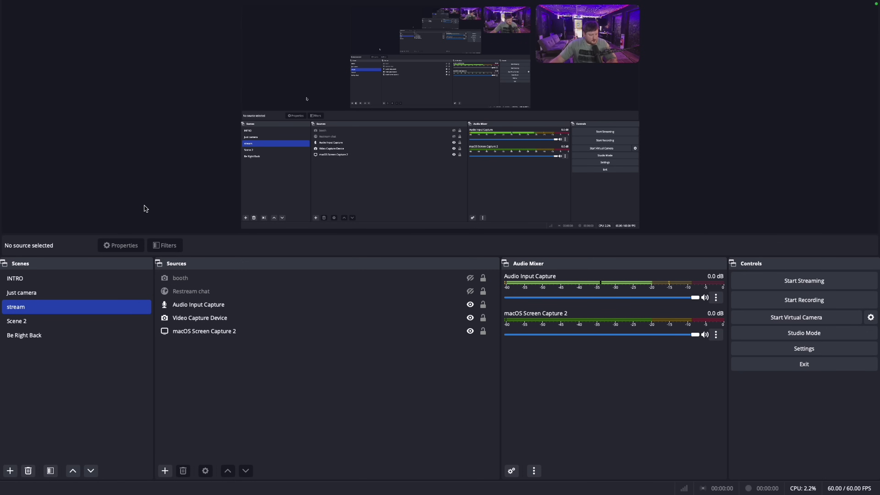
- Switch to OBS Studio and preview the INTRO, Just camera, stream and Be Right Back scenes in turn
{"action": "left_click", "coordinate": [42, 281]}
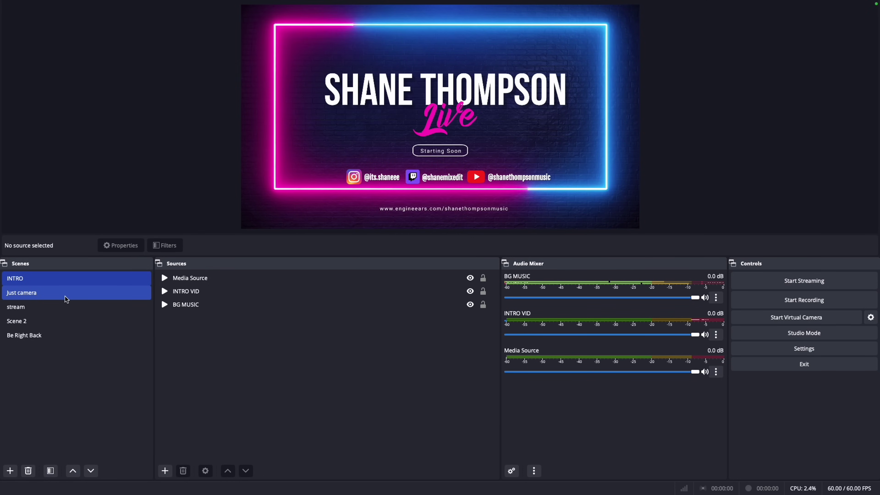
{"action": "left_click", "coordinate": [65, 297]}
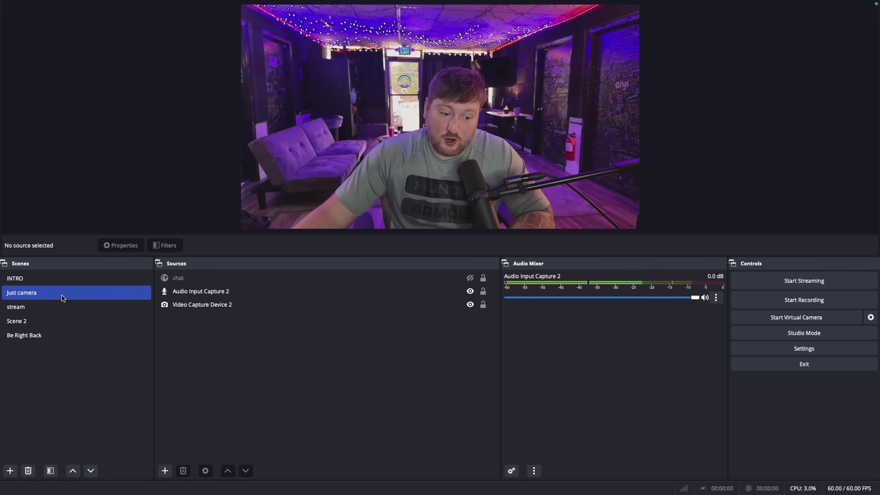
{"action": "left_click", "coordinate": [33, 307]}
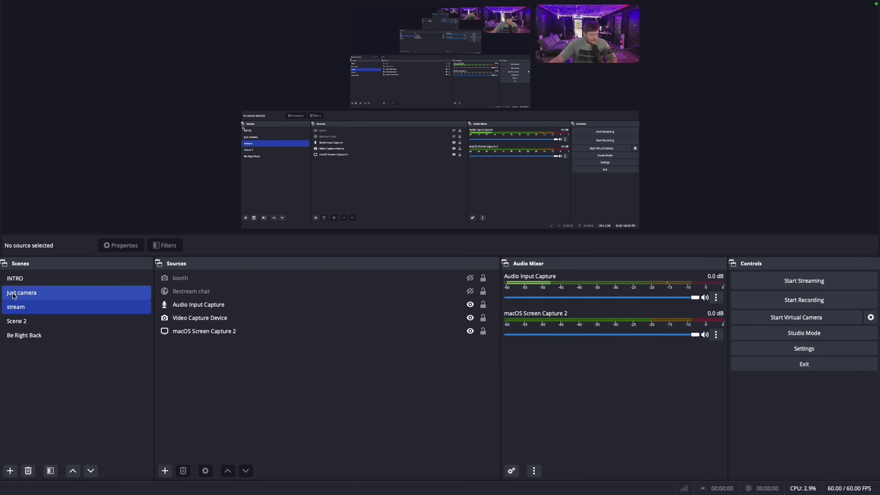
{"action": "left_click", "coordinate": [44, 339]}
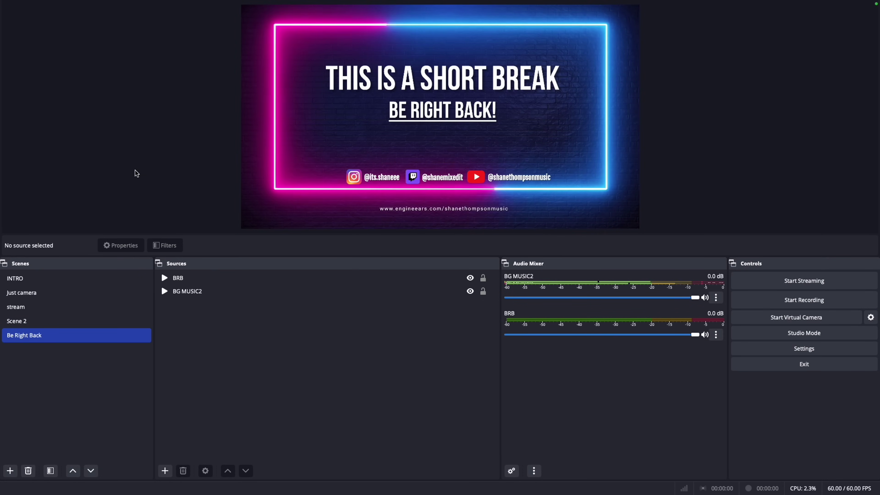
- Remove the empty scene named Scene 2 from the scene list
{"action": "left_click", "coordinate": [35, 323]}
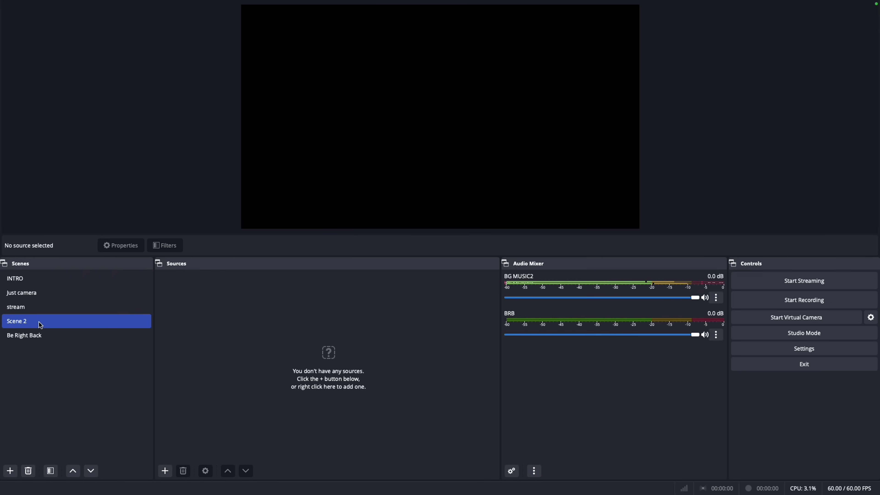
{"action": "right_click", "coordinate": [39, 322]}
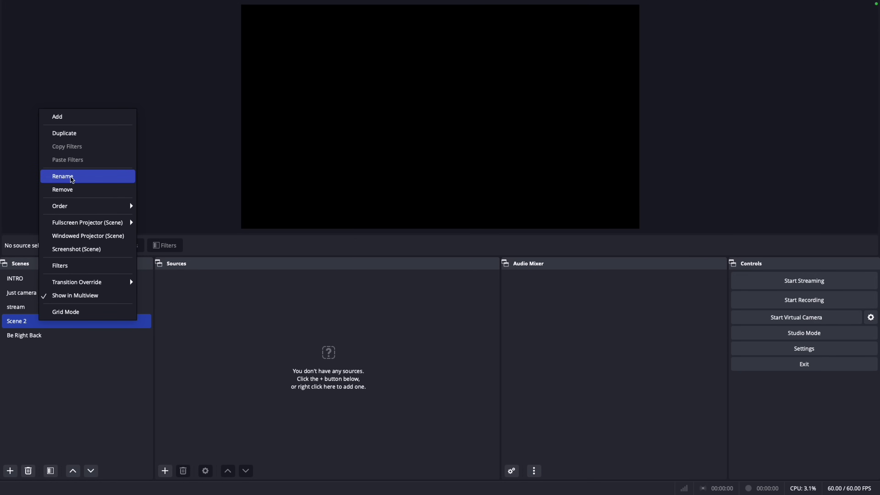
{"action": "left_click", "coordinate": [74, 191]}
{"action": "left_click", "coordinate": [467, 177]}
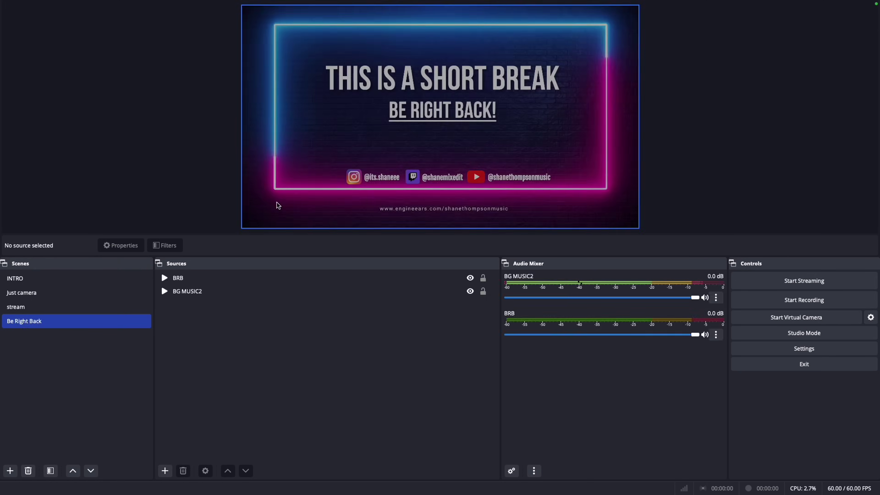
- Create a new scene named Intro and move it to the end of the scene list, below Be Right Back
{"action": "left_click", "coordinate": [43, 278]}
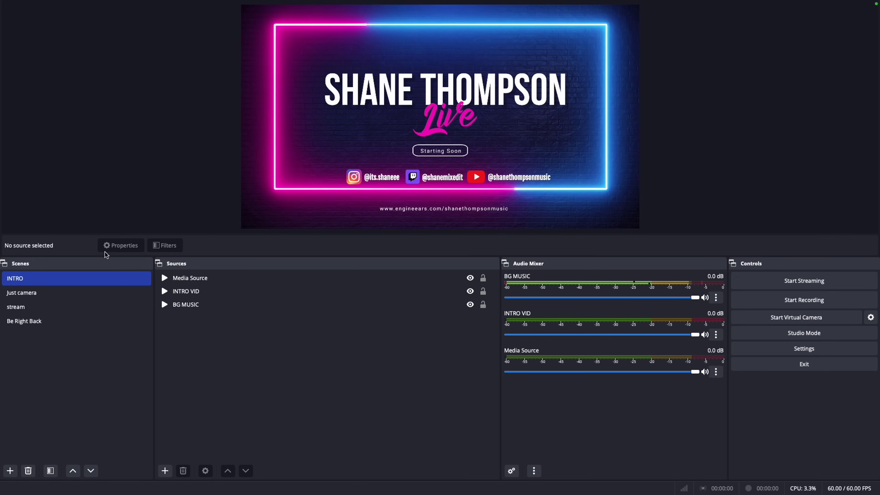
{"action": "left_click", "coordinate": [10, 471]}
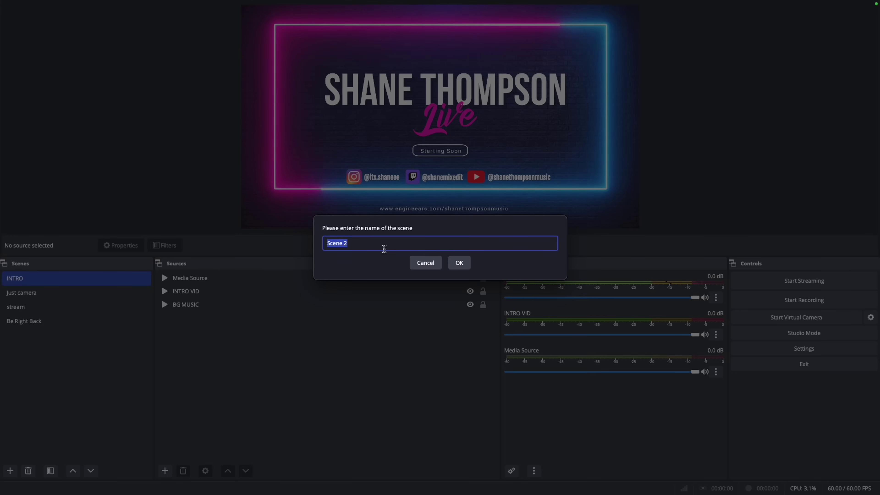
{"action": "type", "text": "Intro"}
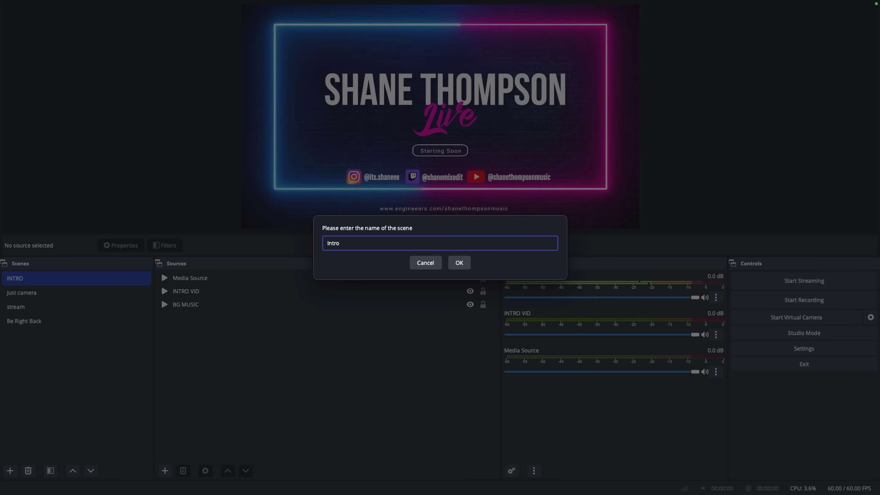
{"action": "left_click", "coordinate": [464, 265]}
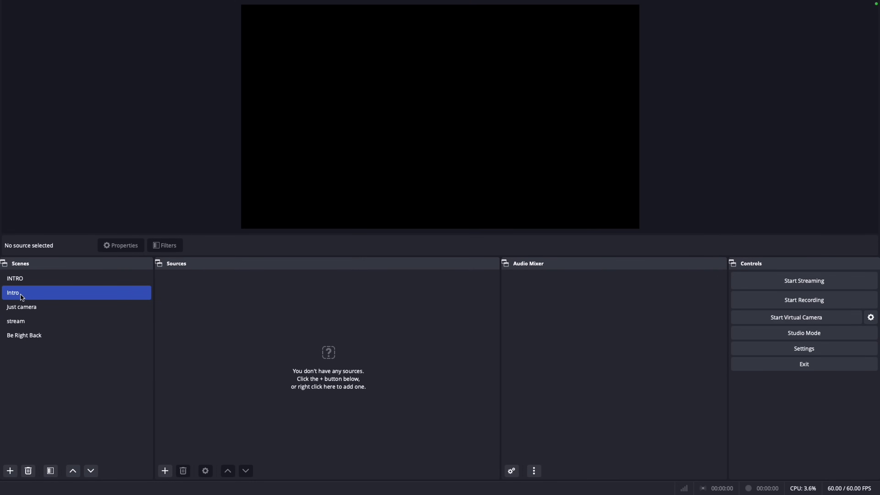
{"action": "left_click_drag", "start_coordinate": [22, 293], "coordinate": [24, 338]}
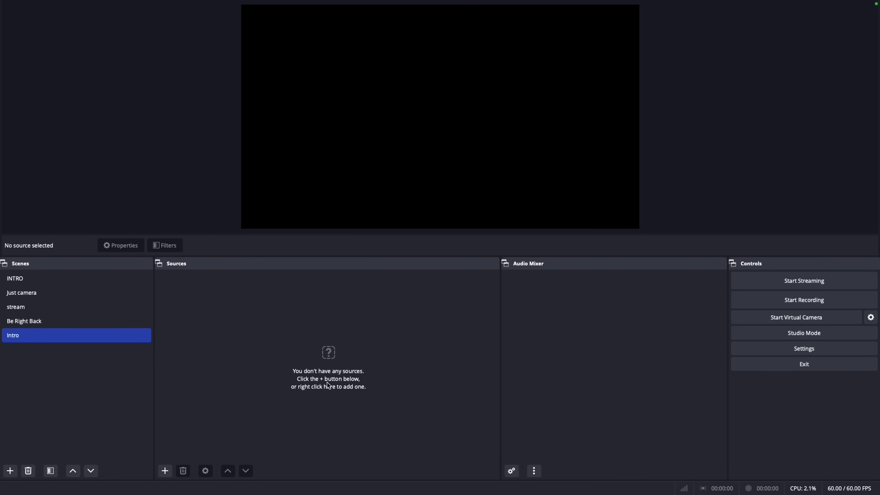
- Create a new media source named Media Source 2 in the empty Intro scene
{"action": "left_click", "coordinate": [166, 471]}
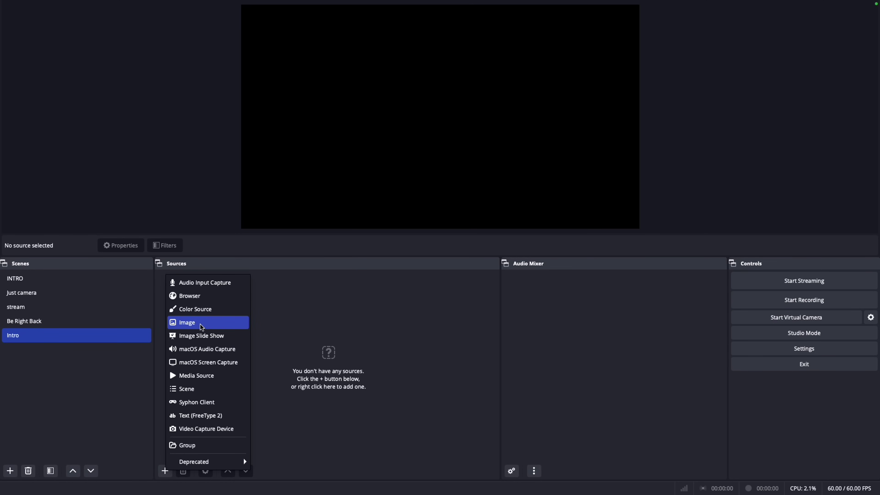
{"action": "left_click", "coordinate": [197, 376]}
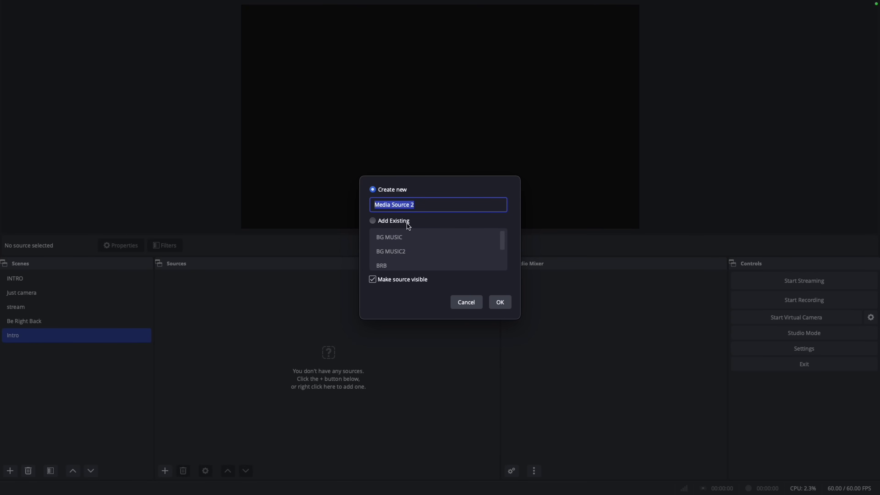
{"action": "left_click", "coordinate": [503, 305]}
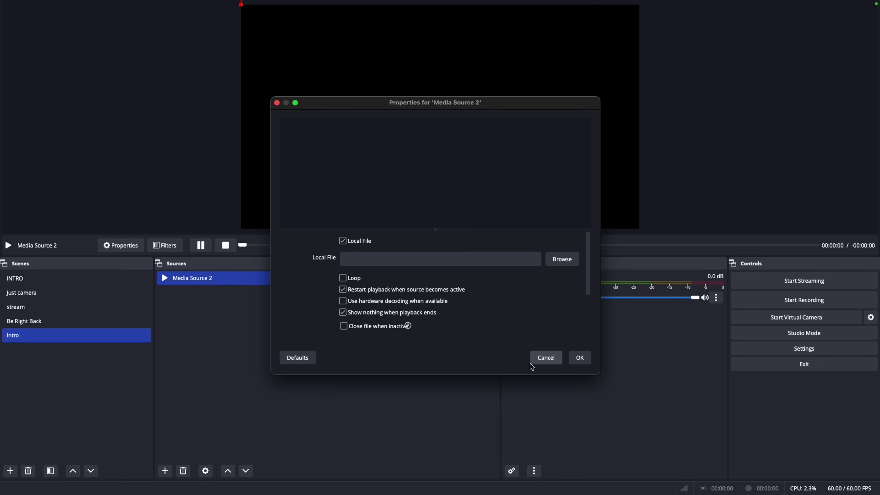
{"action": "left_click", "coordinate": [563, 264]}
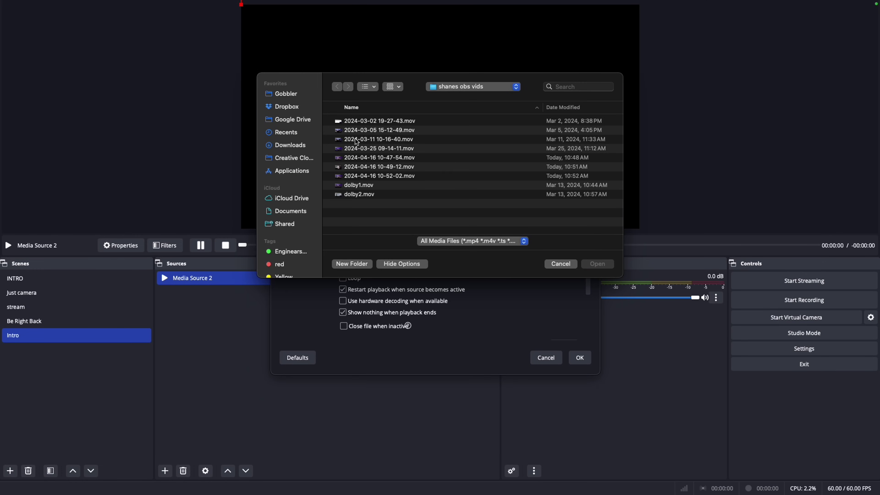
{"action": "left_click", "coordinate": [288, 145]}
{"action": "scroll", "coordinate": [378, 214], "scroll_direction": "down", "scroll_amount": 5}
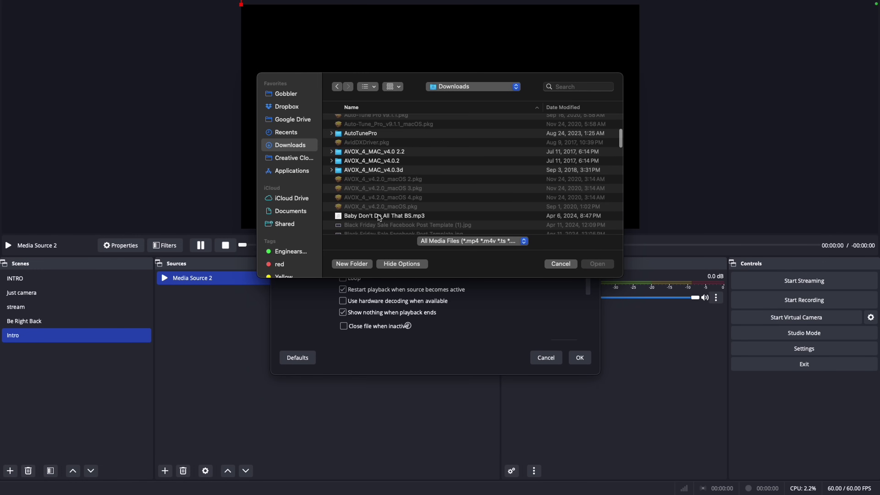
{"action": "scroll", "coordinate": [378, 215], "scroll_direction": "down", "scroll_amount": 10}
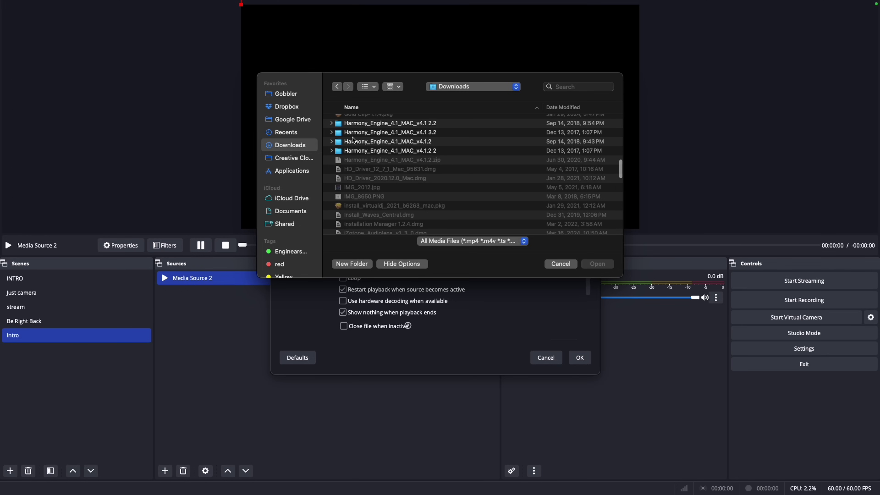
{"action": "scroll", "coordinate": [379, 204], "scroll_direction": "down", "scroll_amount": 10}
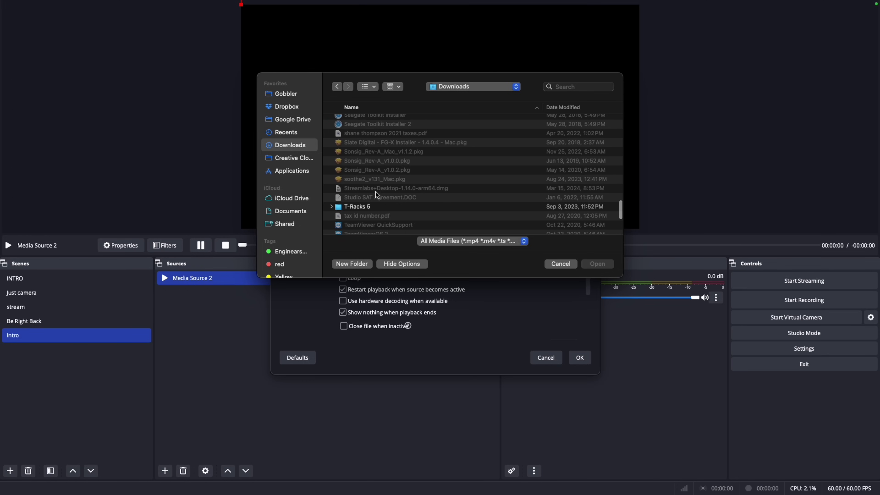
{"action": "left_click", "coordinate": [561, 265]}
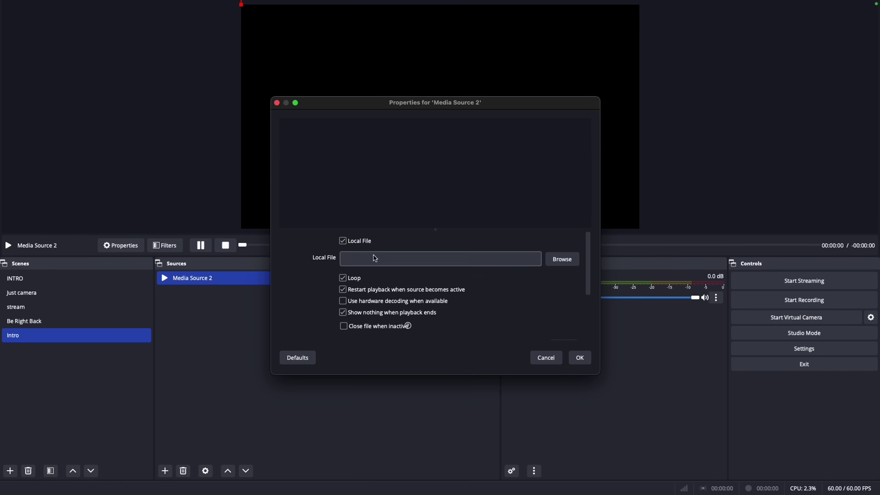
{"action": "left_click", "coordinate": [547, 360]}
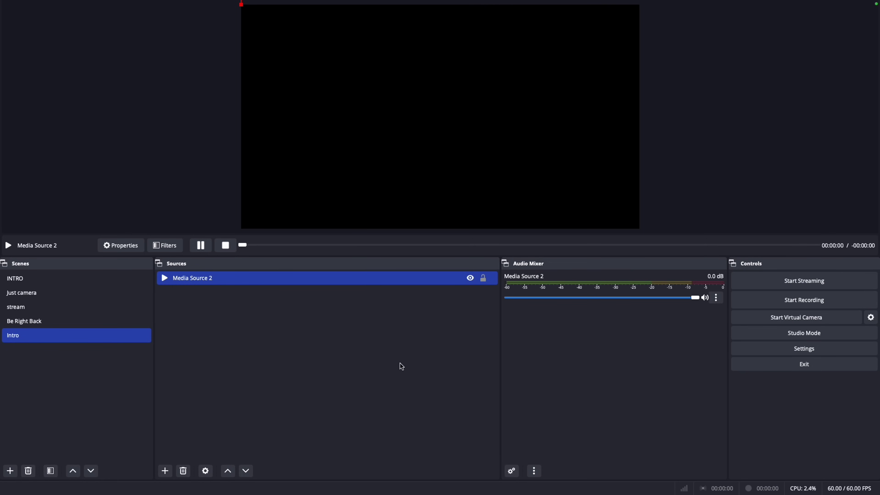
- Show the existing INTRO scene and point out its BG MUSIC source as an example
{"action": "left_click", "coordinate": [54, 278]}
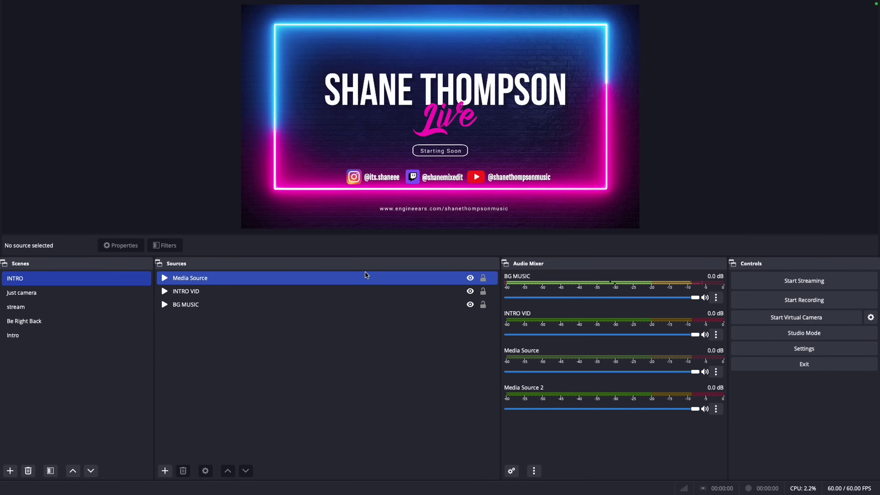
{"action": "left_click", "coordinate": [350, 304]}
{"action": "left_click", "coordinate": [333, 355]}
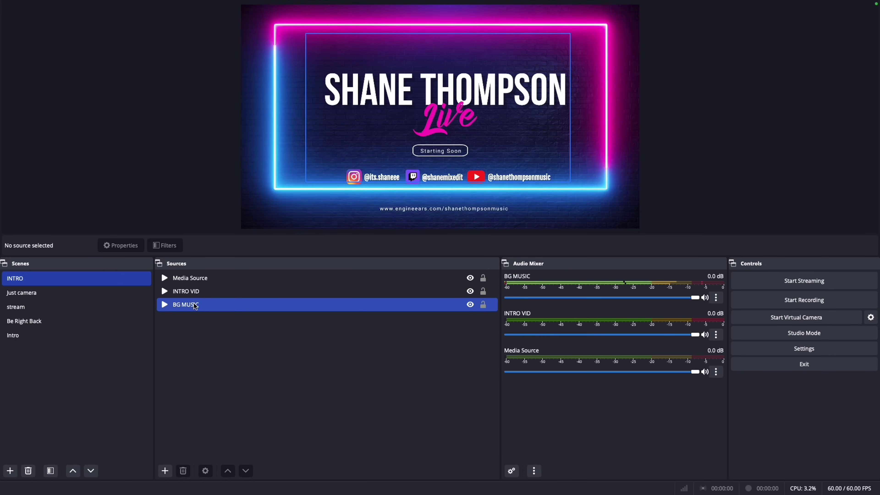
- Add a new media source named music to the Intro scene that sits below Be Right Back
{"action": "left_click", "coordinate": [69, 335]}
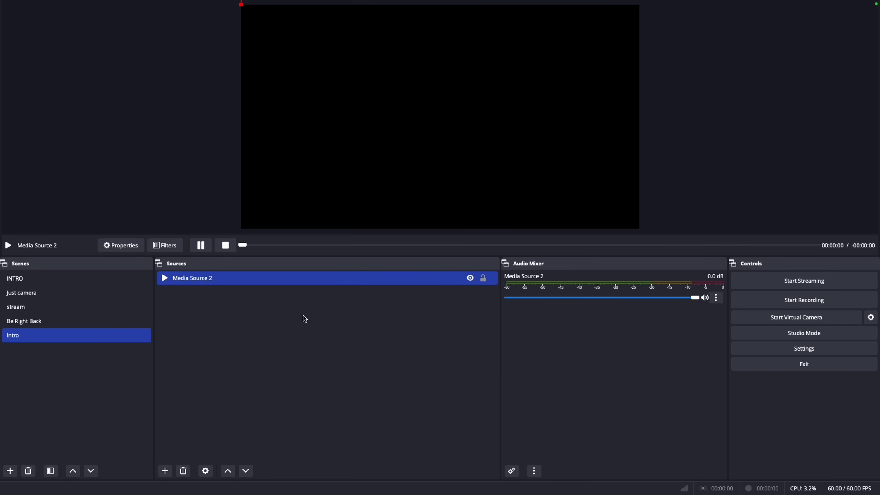
{"action": "left_click", "coordinate": [165, 472]}
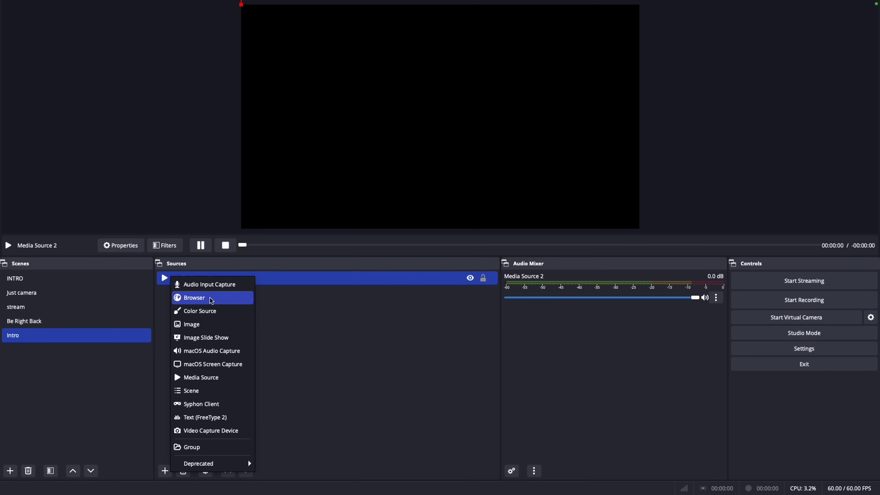
{"action": "left_click", "coordinate": [217, 378]}
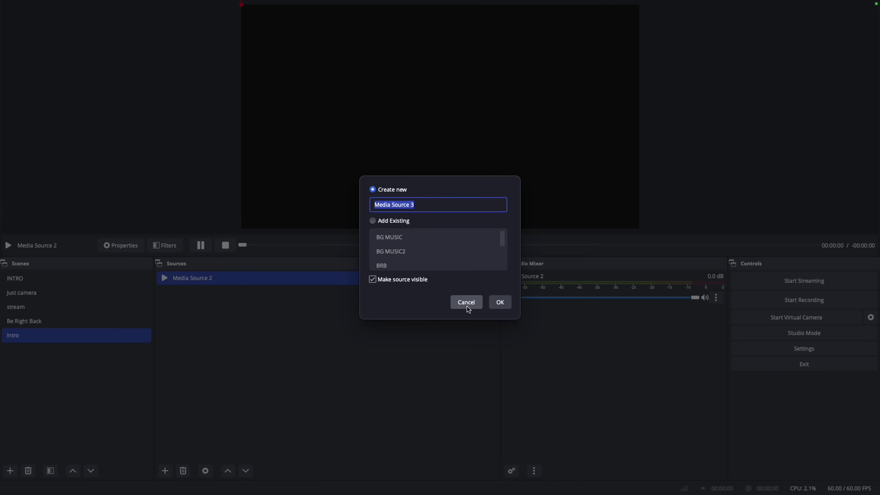
{"action": "type", "text": "s"}
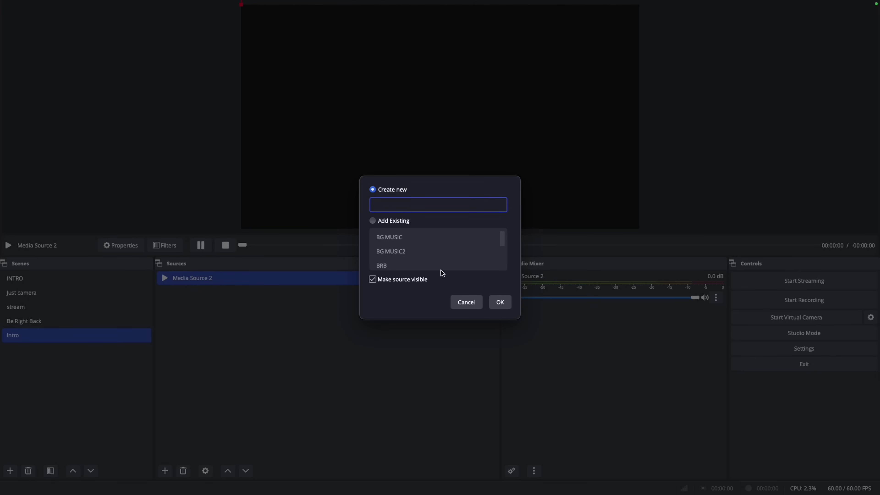
{"action": "type", "text": "s"}
{"action": "key", "text": "BackSpace"}
{"action": "left_click", "coordinate": [495, 302]}
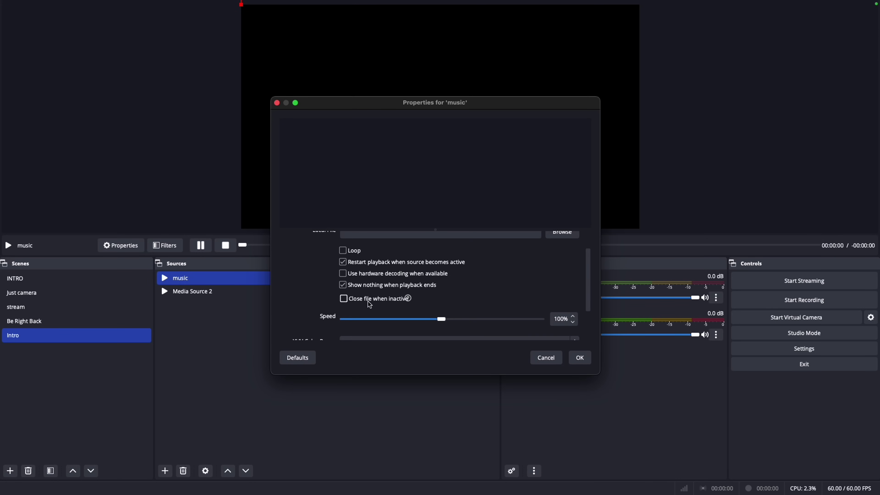
- Browse the Downloads folder for a local audio file for the music source and dismiss its properties without choosing one
{"action": "scroll", "coordinate": [450, 270], "scroll_direction": "up", "scroll_amount": 2}
{"action": "left_click", "coordinate": [561, 255]}
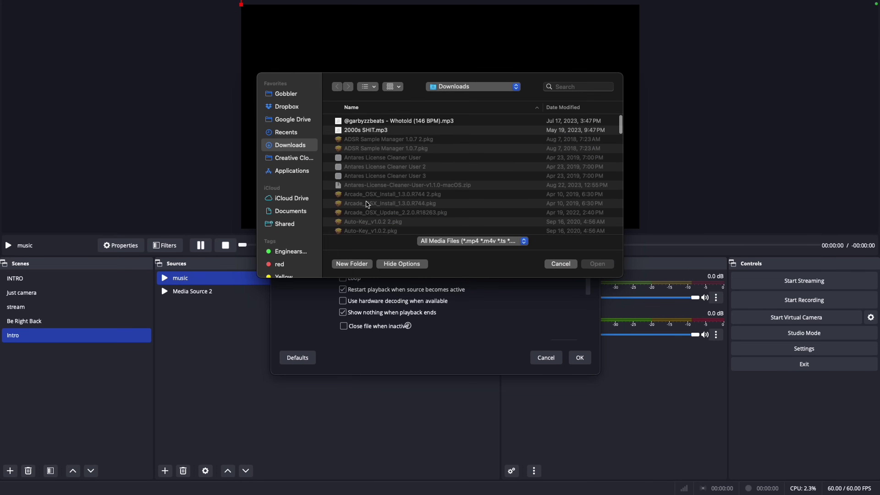
{"action": "left_click", "coordinate": [373, 121]}
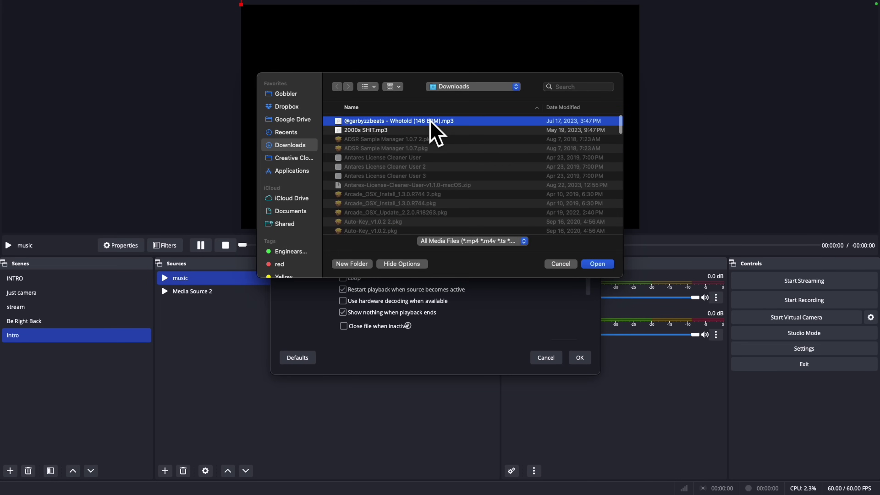
{"action": "left_click", "coordinate": [561, 265]}
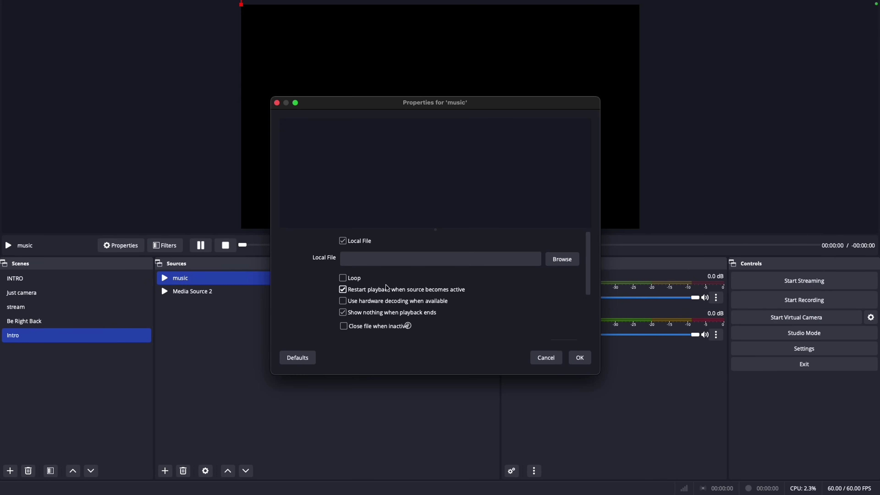
{"action": "left_click", "coordinate": [547, 358]}
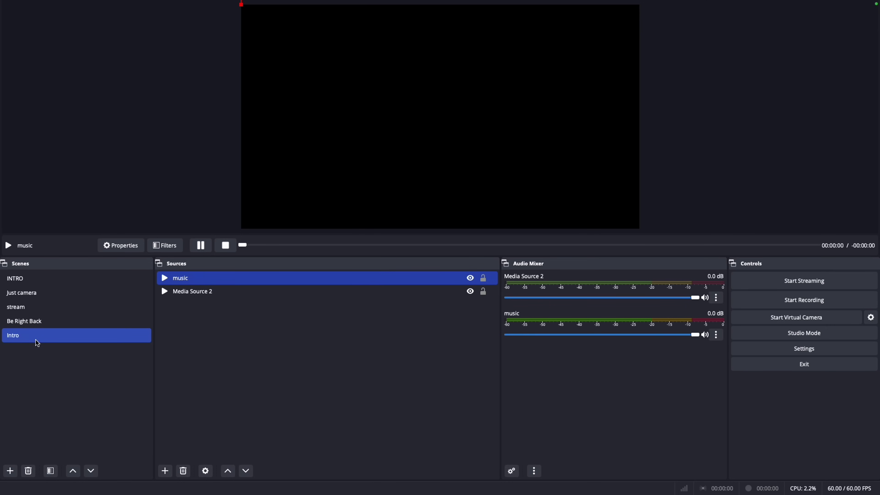
- Remove the Intro scene at the end of the scene list, below Be Right Back
{"action": "right_click", "coordinate": [26, 336]}
{"action": "left_click", "coordinate": [63, 204]}
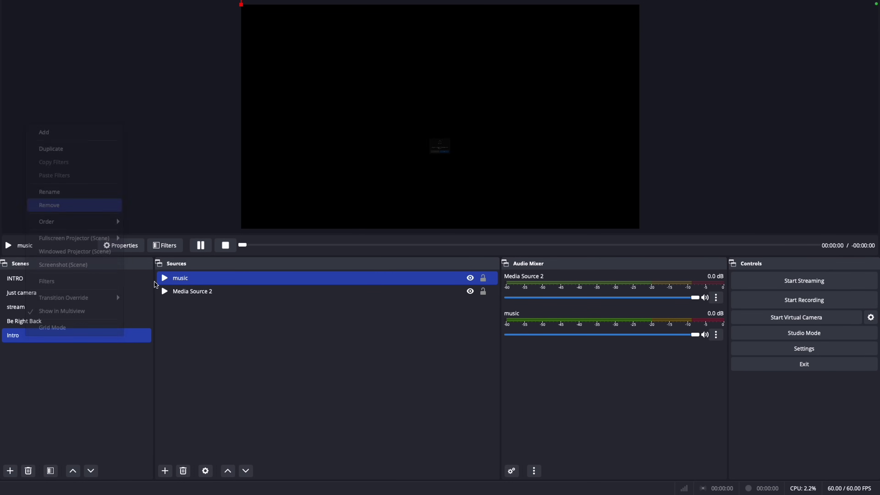
{"action": "left_click", "coordinate": [468, 178]}
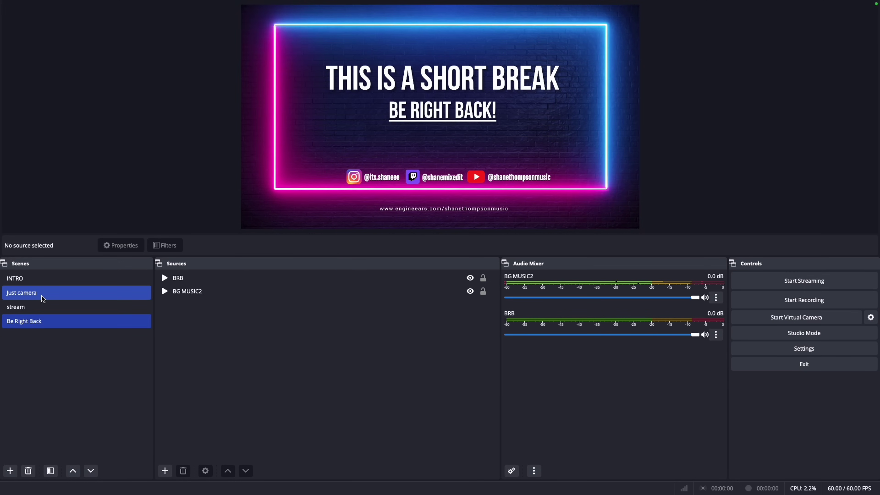
- Switch to the Just camera scene and point out its chat source
{"action": "left_click", "coordinate": [42, 293]}
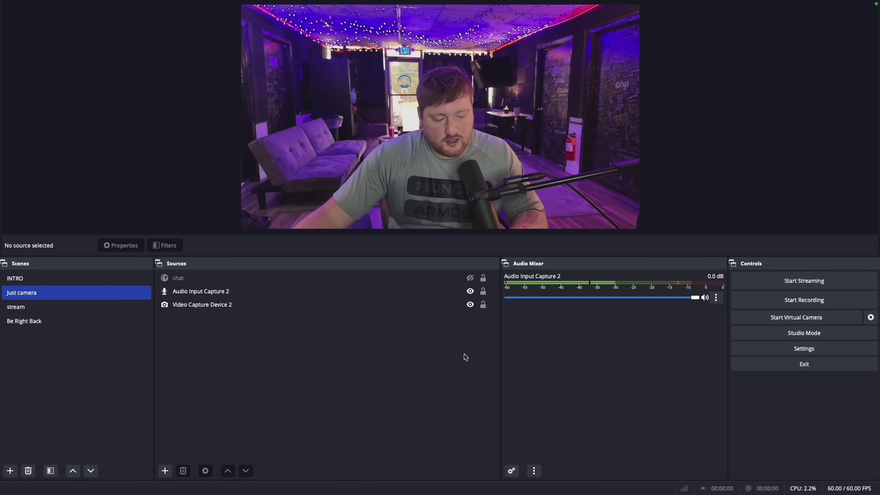
{"action": "left_click", "coordinate": [194, 279]}
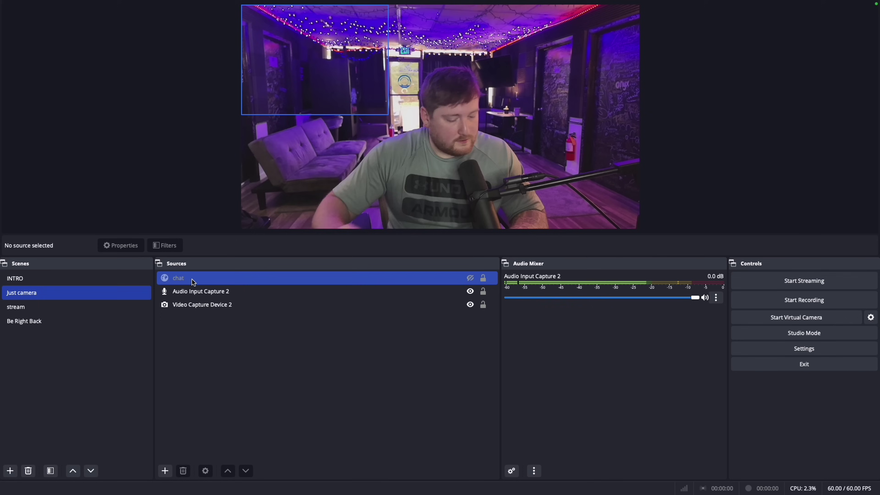
{"action": "left_click", "coordinate": [281, 328]}
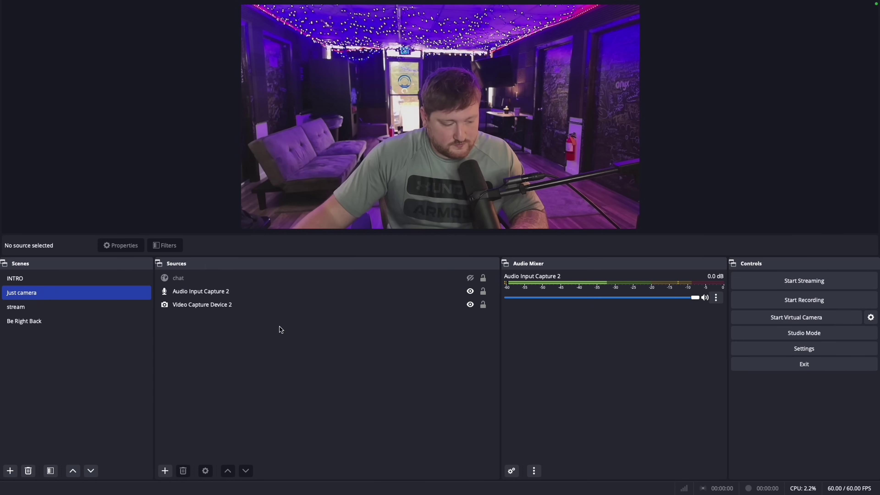
- Open the stream settings and look through the available streaming services
{"action": "left_click", "coordinate": [808, 350]}
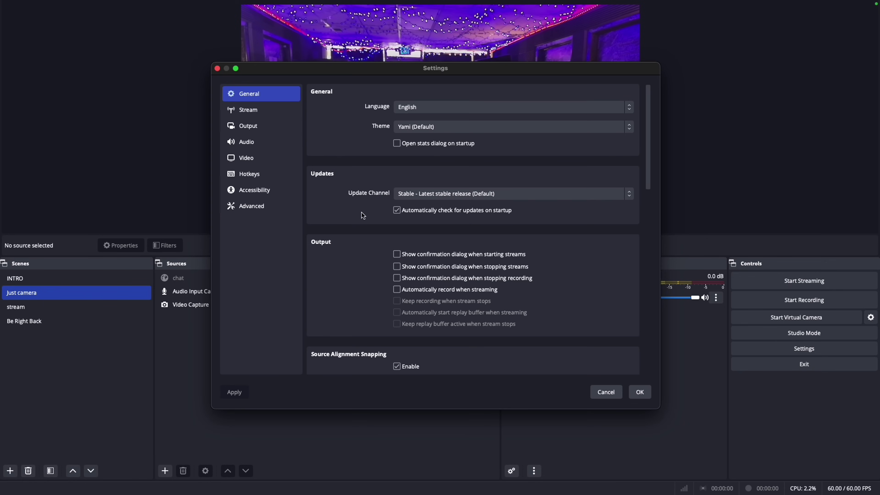
{"action": "left_click", "coordinate": [272, 111]}
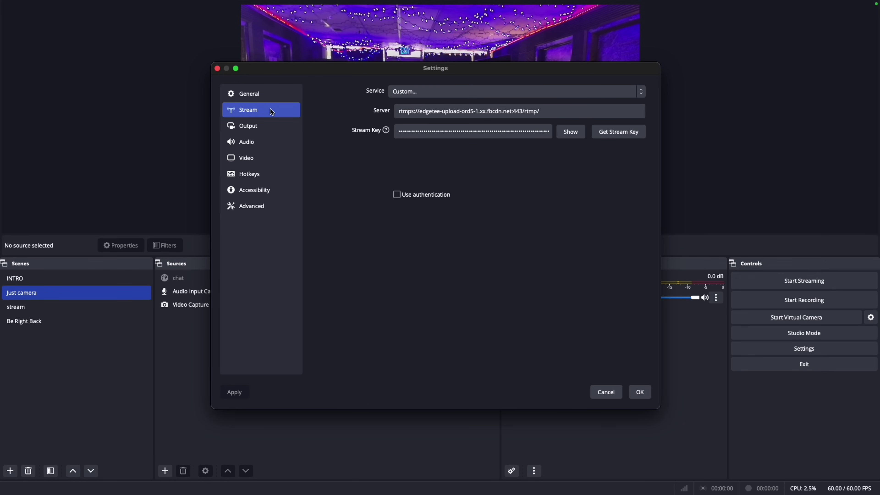
{"action": "left_click", "coordinate": [408, 94]}
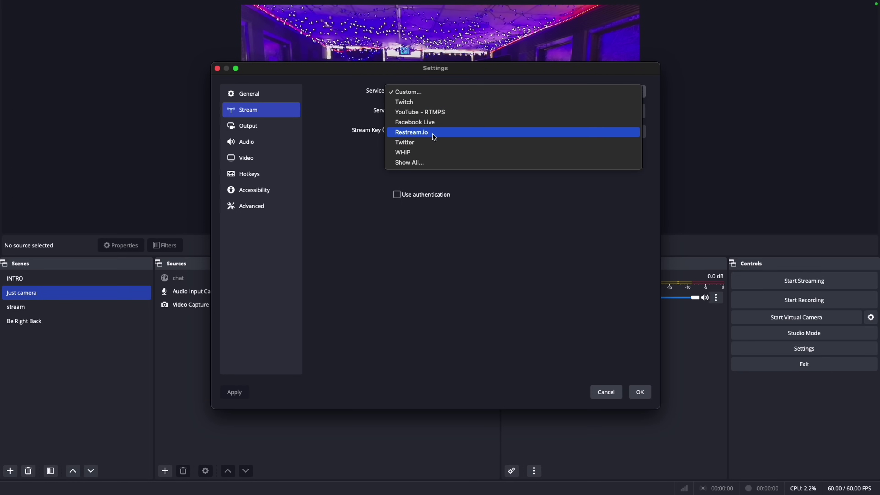
{"action": "left_click", "coordinate": [351, 168]}
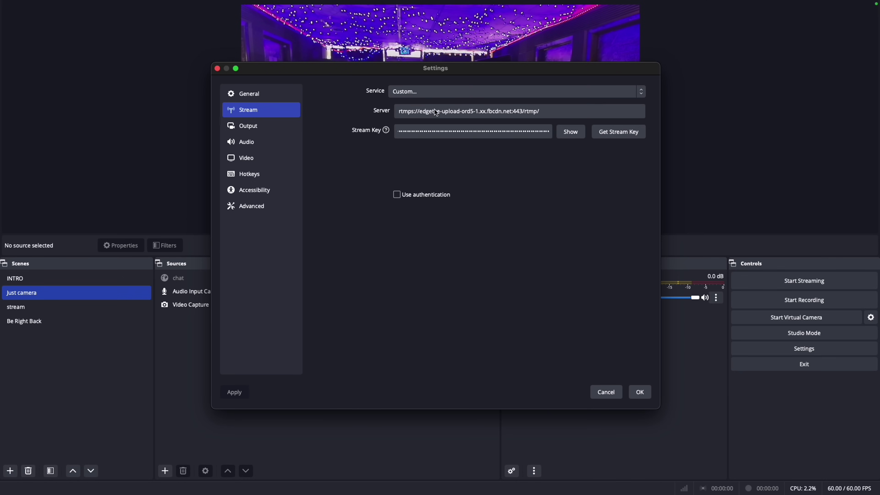
- Try Restream.io as the streaming service, view its account login form, and discard the settings changes
{"action": "left_click", "coordinate": [434, 95]}
{"action": "left_click", "coordinate": [429, 133]}
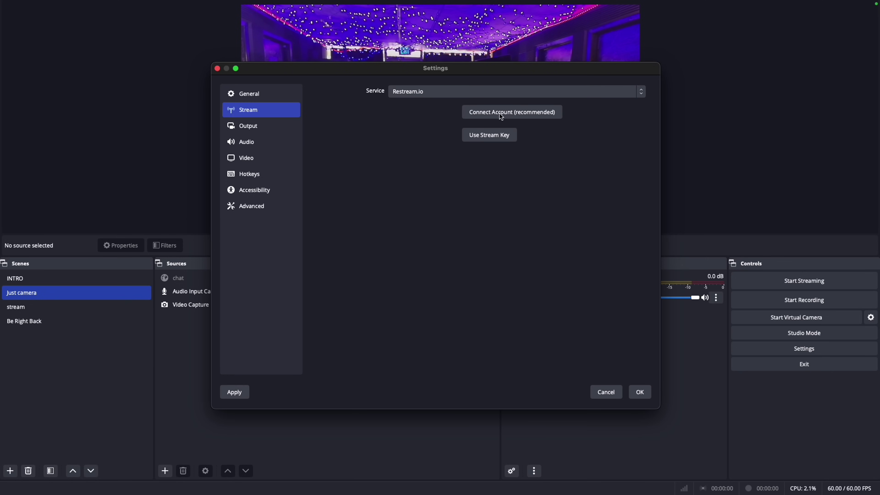
{"action": "left_click", "coordinate": [498, 115]}
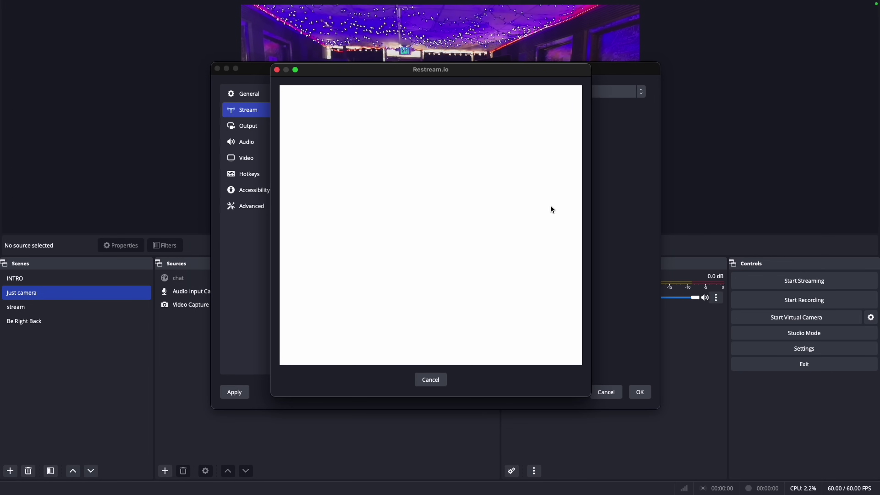
{"action": "left_click", "coordinate": [399, 153]}
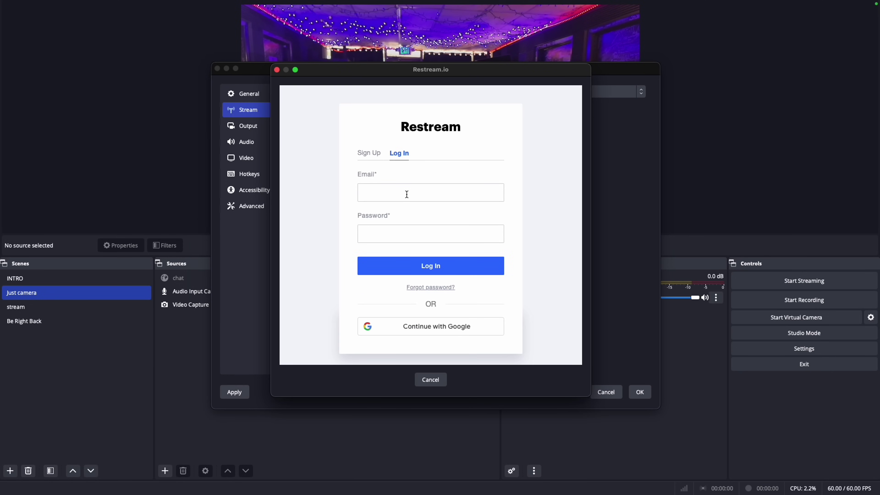
{"action": "left_click", "coordinate": [276, 70]}
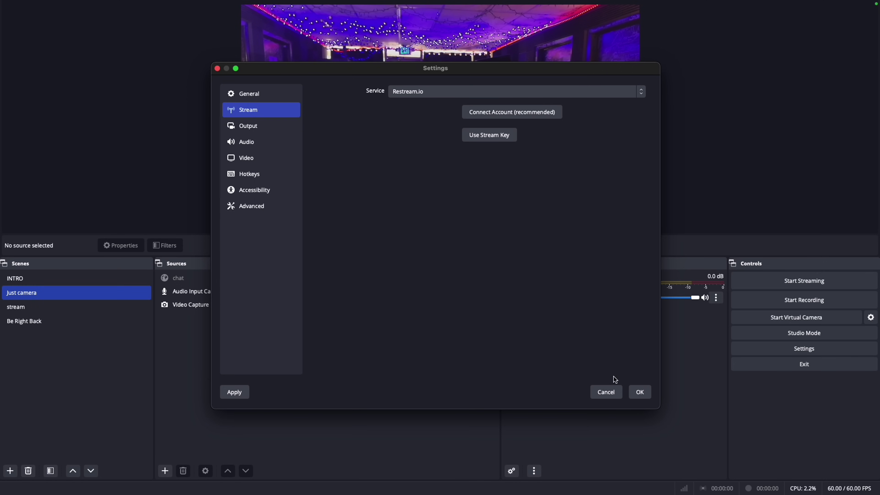
{"action": "left_click", "coordinate": [612, 397]}
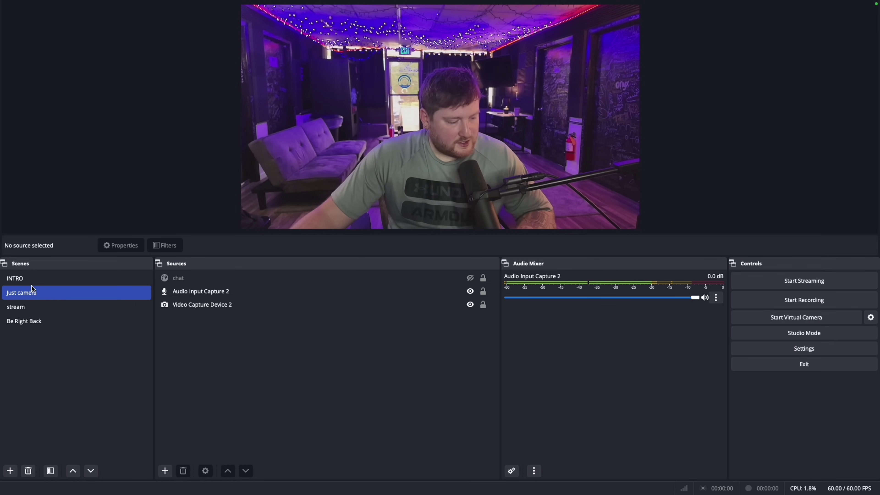
- Create a new video capture device source in the Just camera scene and view the selectable cameras without choosing one
{"action": "left_click", "coordinate": [179, 303]}
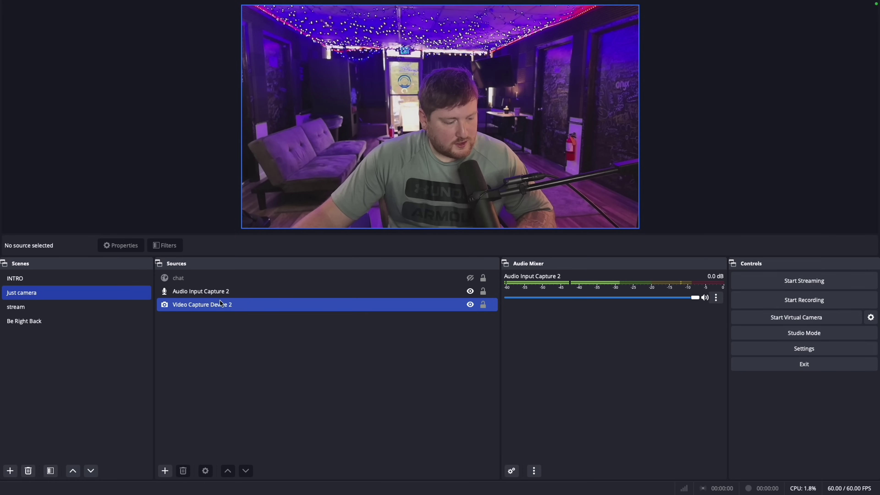
{"action": "left_click", "coordinate": [220, 308]}
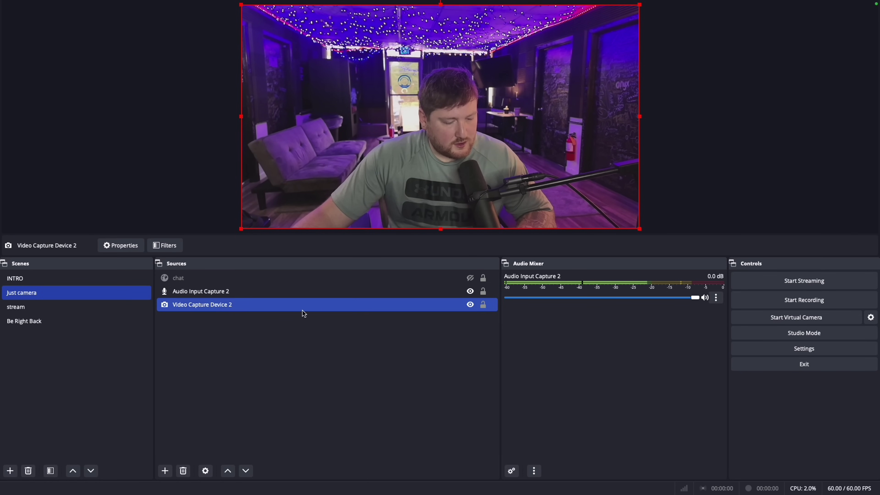
{"action": "left_click", "coordinate": [166, 471]}
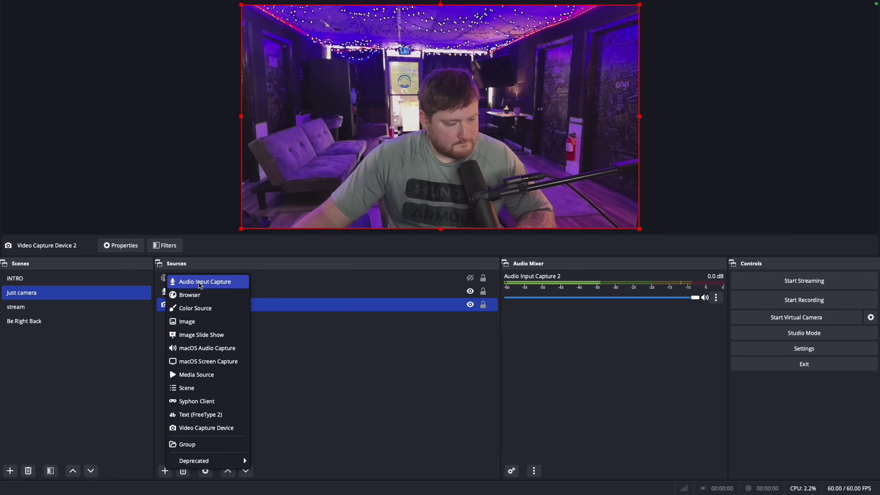
{"action": "left_click", "coordinate": [203, 429]}
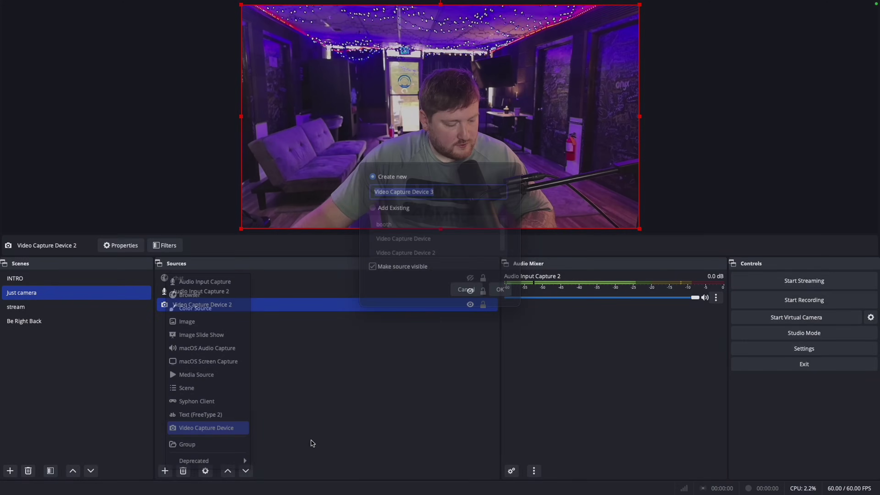
{"action": "left_click", "coordinate": [503, 302]}
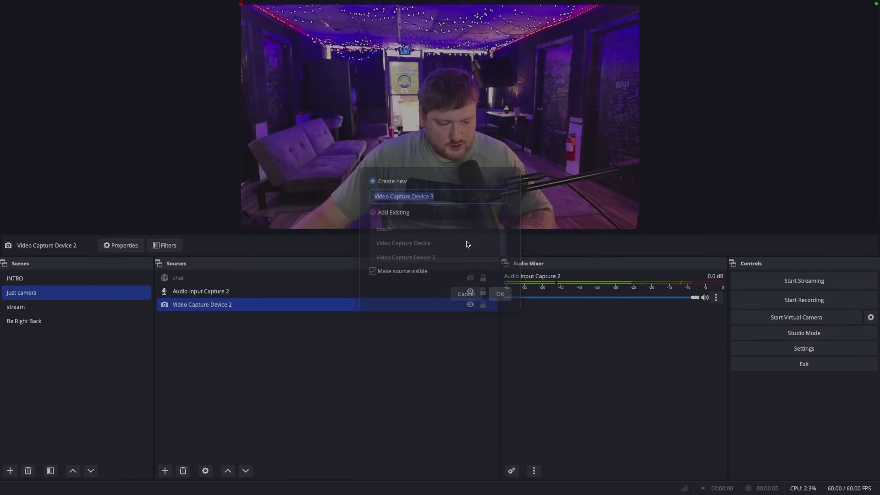
{"action": "left_click", "coordinate": [343, 244]}
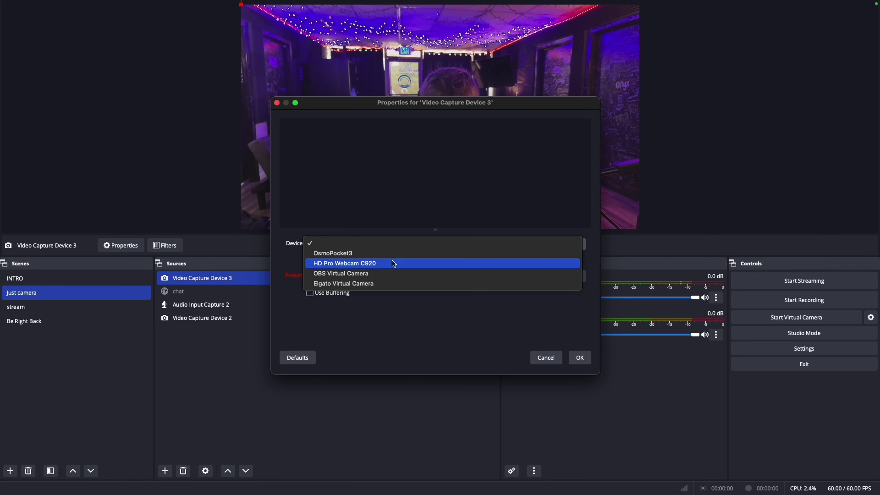
{"action": "left_click", "coordinate": [553, 364]}
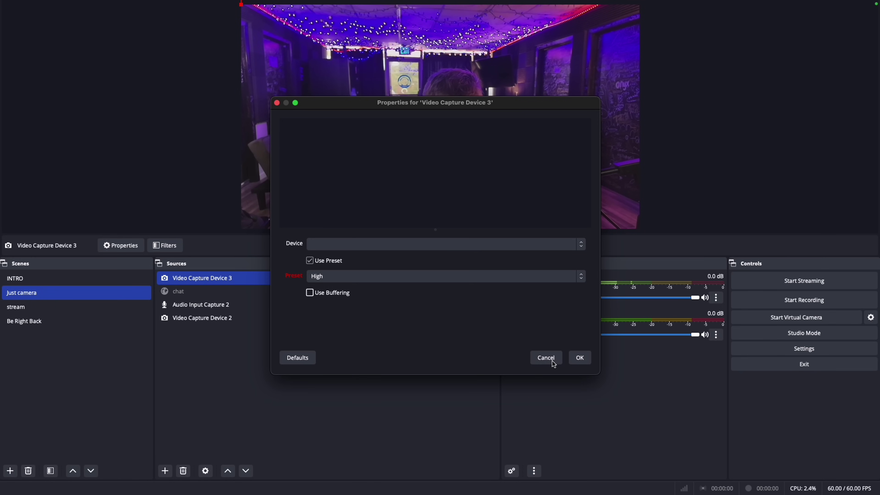
{"action": "left_click", "coordinate": [551, 361]}
- Remove the newly added, unconfigured video capture device source from the Just camera scene
{"action": "left_click", "coordinate": [186, 301], "text": "super"}
{"action": "left_click", "coordinate": [223, 280]}
{"action": "right_click", "coordinate": [224, 279]}
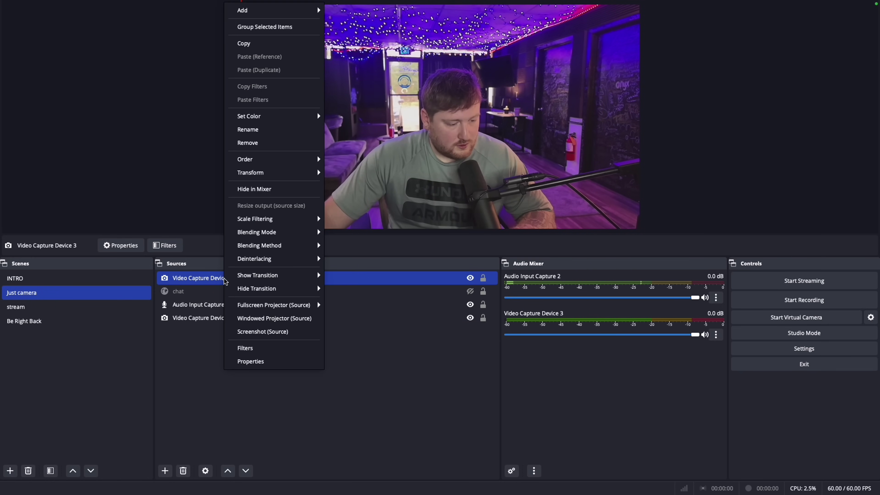
{"action": "left_click", "coordinate": [270, 142]}
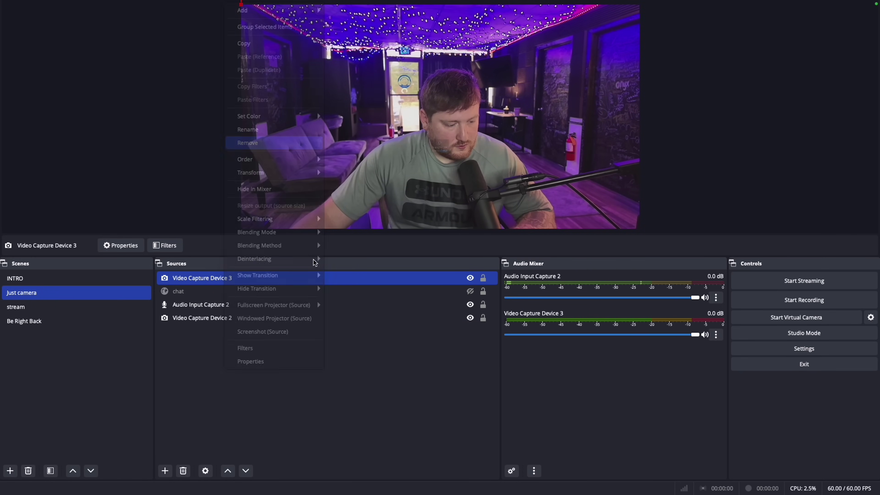
{"action": "left_click", "coordinate": [462, 178]}
{"action": "left_click", "coordinate": [180, 337]}
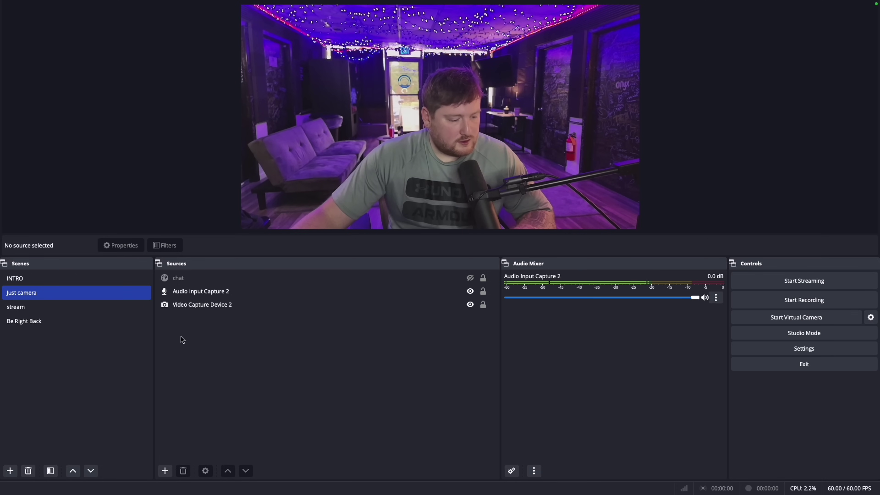
- Make the hidden chat source visible in the Just camera scene
{"action": "left_click", "coordinate": [186, 278]}
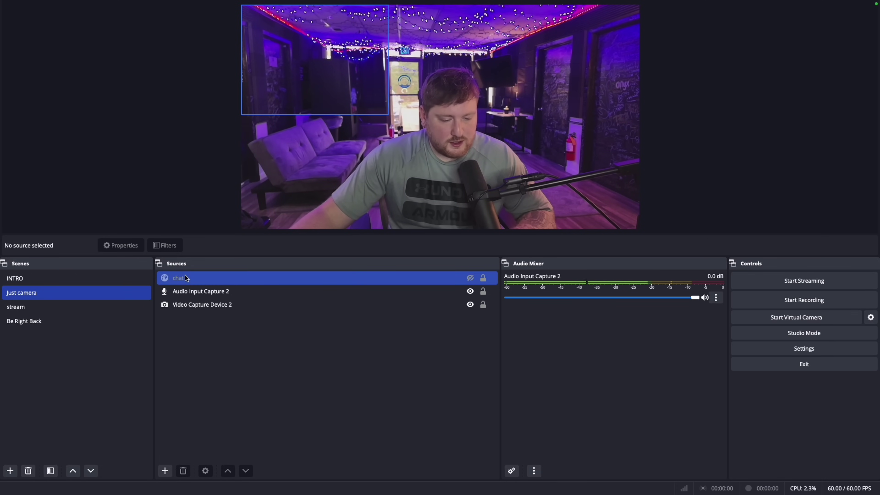
{"action": "left_click", "coordinate": [470, 293], "text": "ctrl"}
{"action": "left_click", "coordinate": [471, 277]}
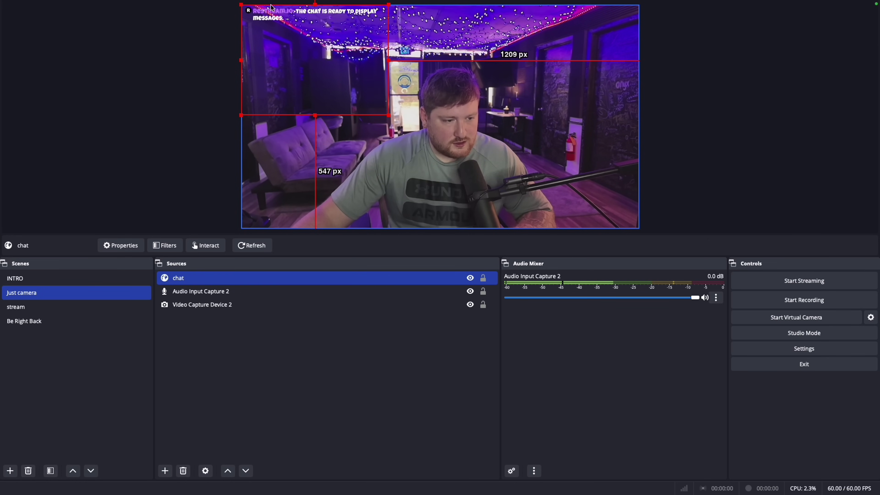
- Hide the chat source in the Just camera scene and keep it selected in the source list
{"action": "left_click", "coordinate": [470, 278]}
{"action": "left_click", "coordinate": [334, 375]}
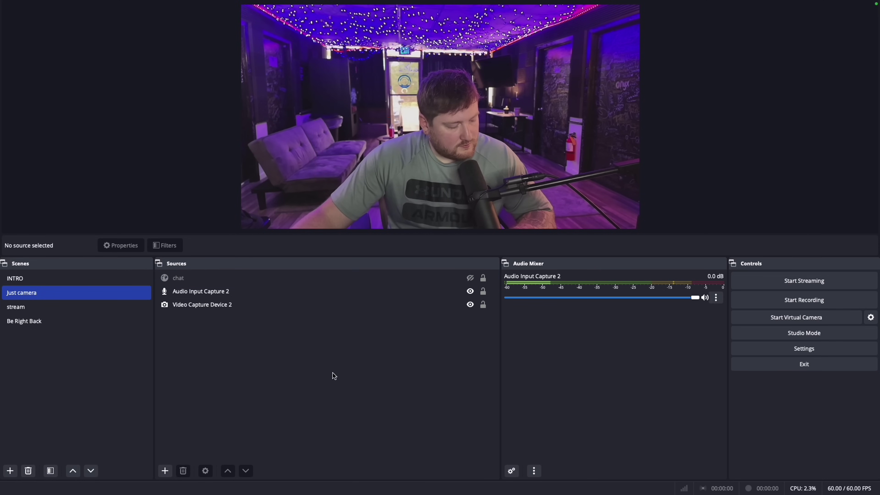
{"action": "left_click", "coordinate": [197, 283]}
{"action": "left_click", "coordinate": [217, 296], "text": "ctrl"}
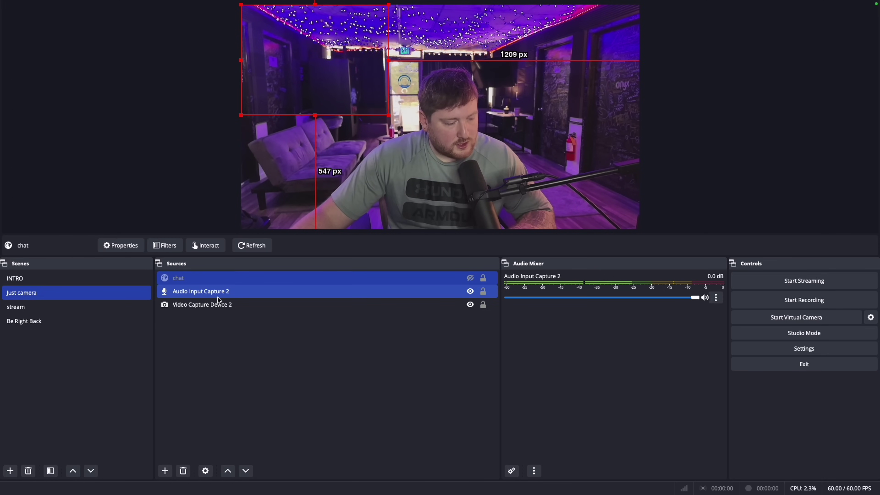
{"action": "left_click", "coordinate": [176, 285]}
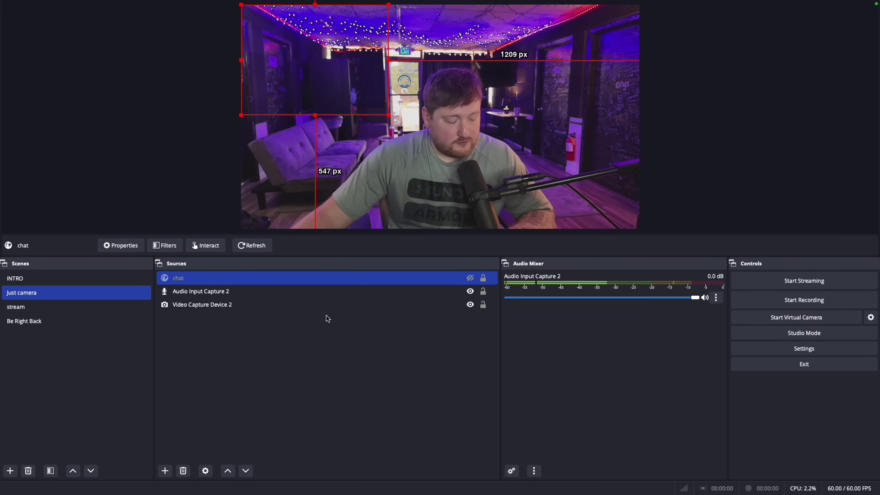
- Examine the selectable devices for Audio Input Capture 2 and the source types that can be added to the Just camera scene
{"action": "left_click", "coordinate": [235, 292]}
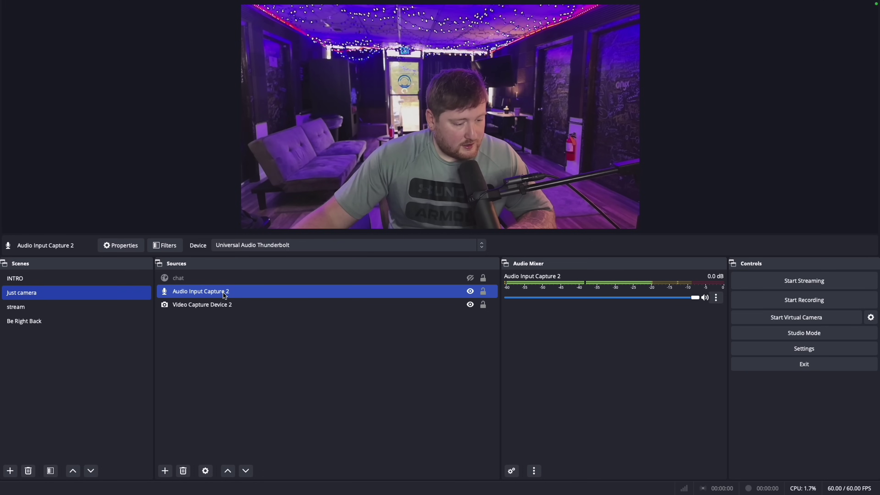
{"action": "left_click", "coordinate": [262, 246]}
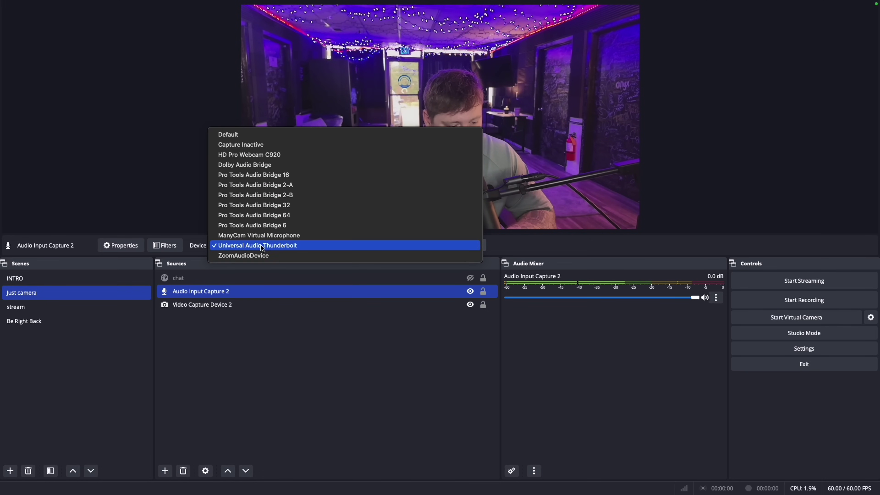
{"action": "left_click", "coordinate": [243, 358]}
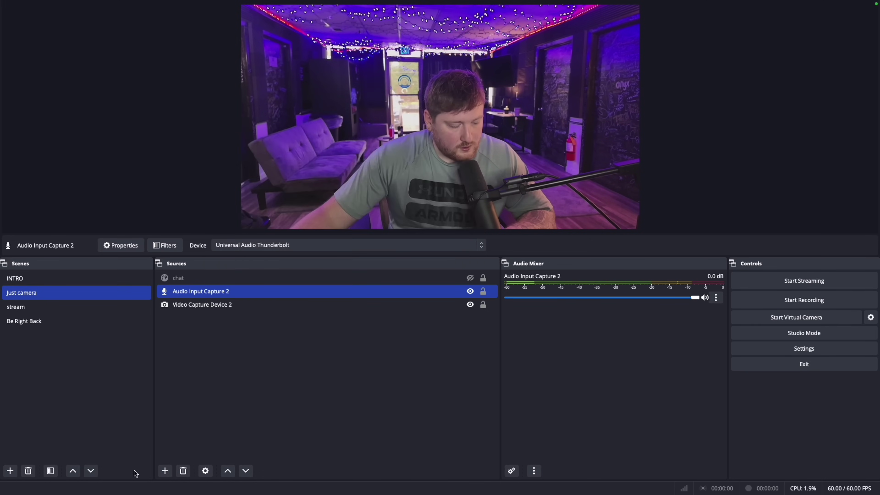
{"action": "left_click", "coordinate": [165, 471]}
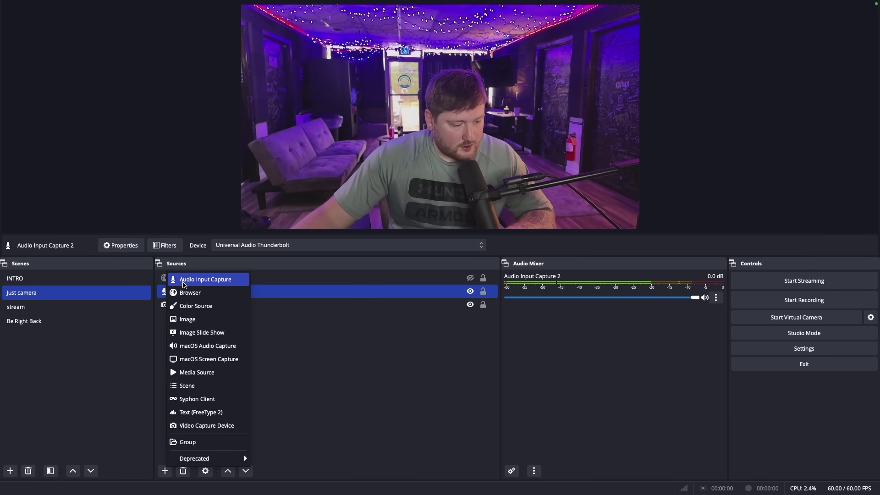
{"action": "left_click", "coordinate": [358, 405]}
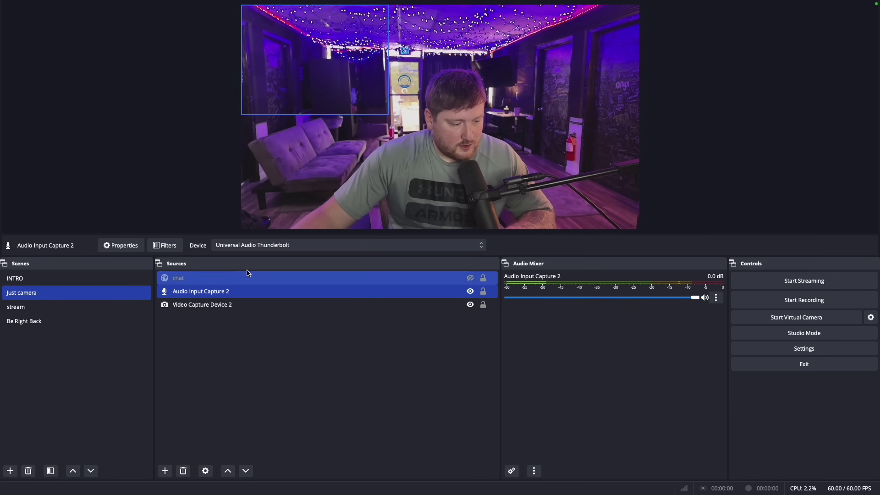
{"action": "left_click", "coordinate": [251, 245]}
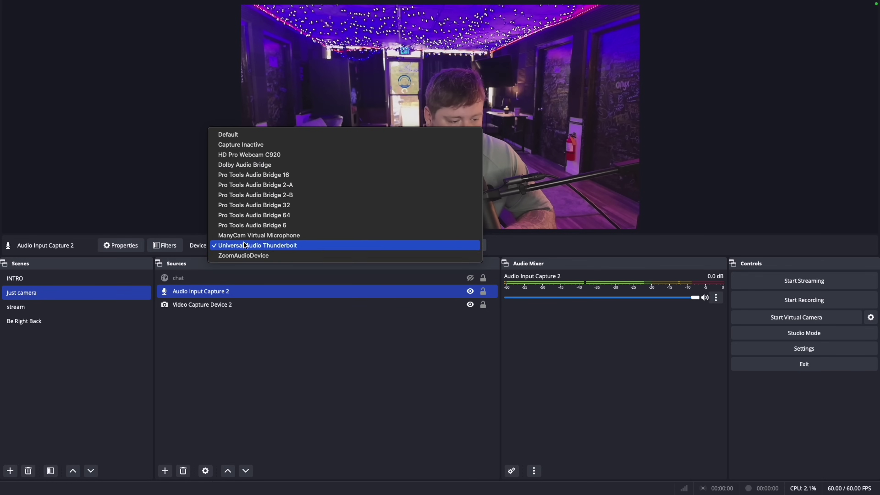
{"action": "left_click", "coordinate": [290, 376]}
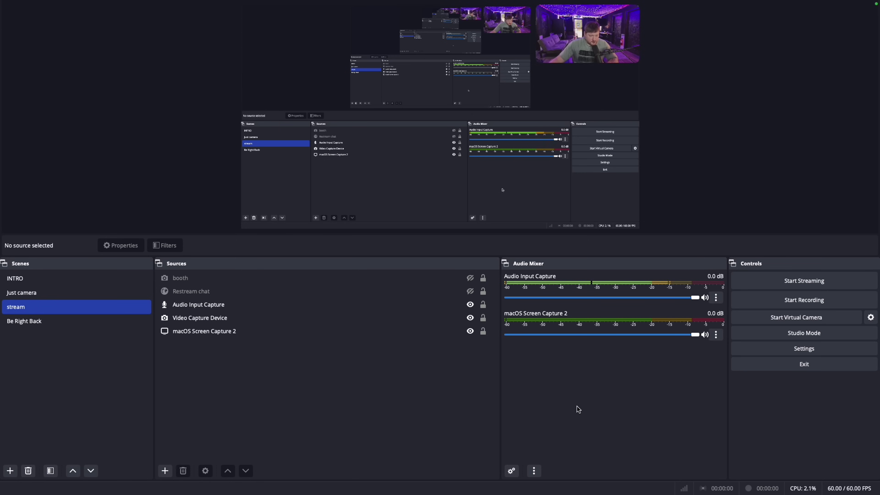
- Begin creating a new macOS Screen Capture source in the stream scene, and cancel its creation
{"action": "left_click", "coordinate": [210, 332]}
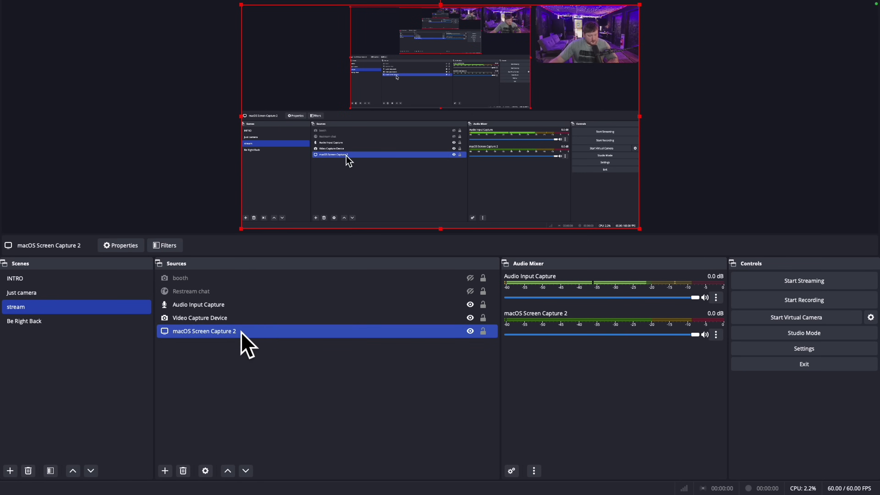
{"action": "left_click", "coordinate": [165, 471]}
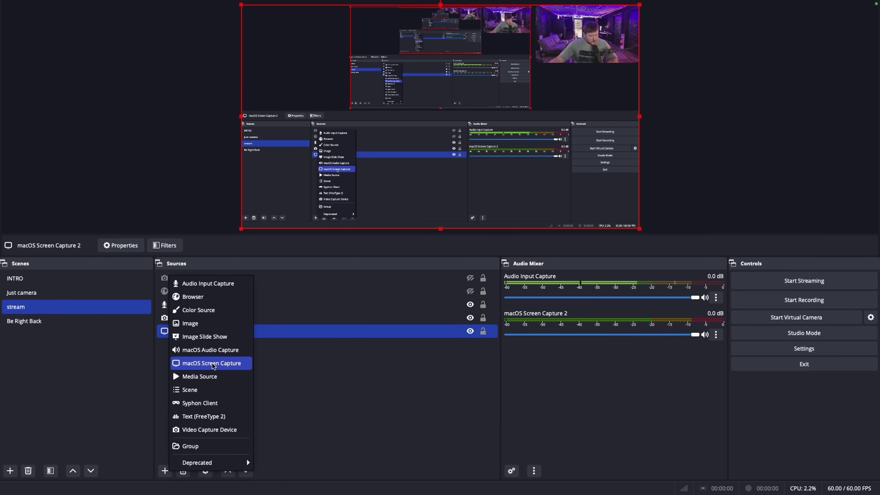
{"action": "left_click", "coordinate": [203, 364]}
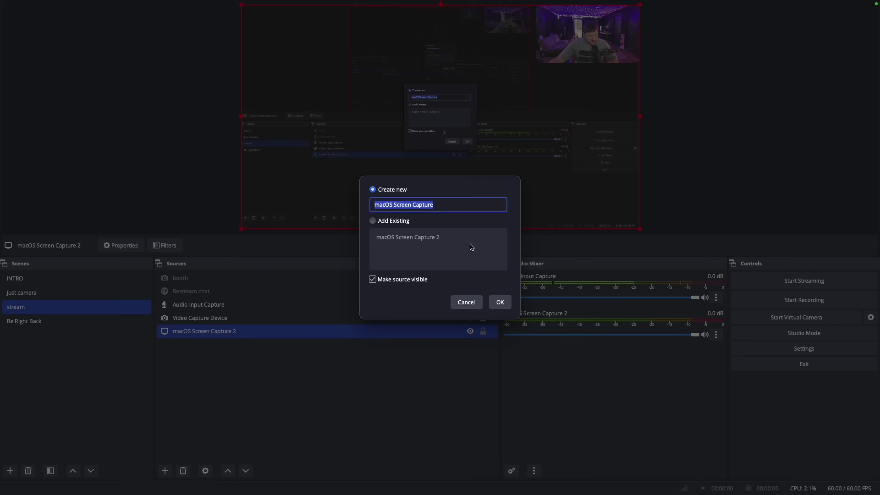
{"action": "left_click", "coordinate": [466, 302]}
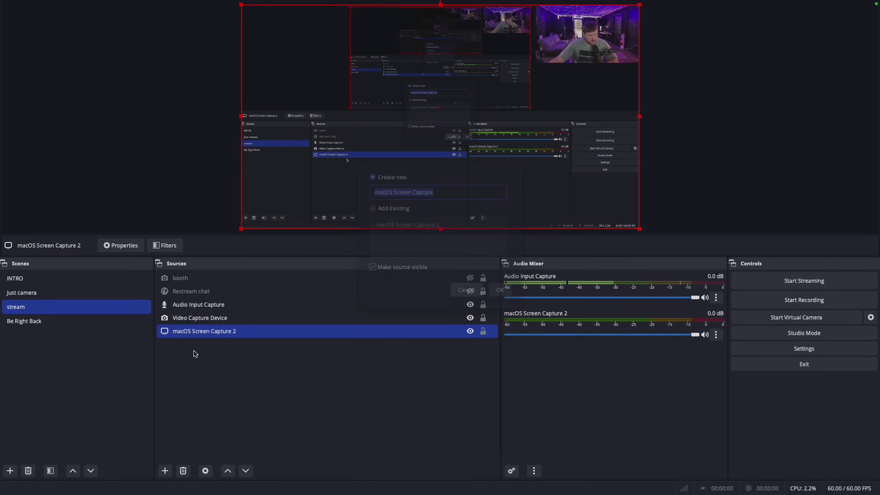
- Examine the capture method and display in the macOS Screen Capture 2 properties, and cancel out of them
{"action": "left_click", "coordinate": [135, 248]}
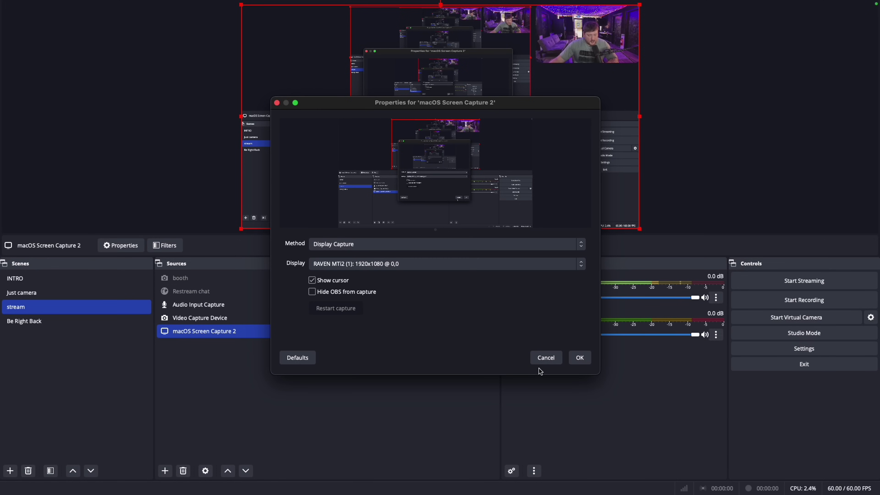
{"action": "left_click", "coordinate": [543, 360]}
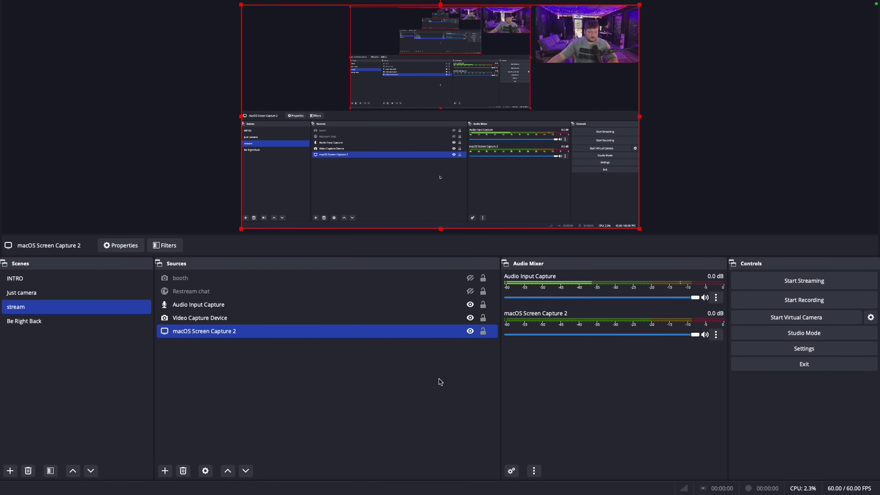
{"action": "left_click", "coordinate": [721, 136]}
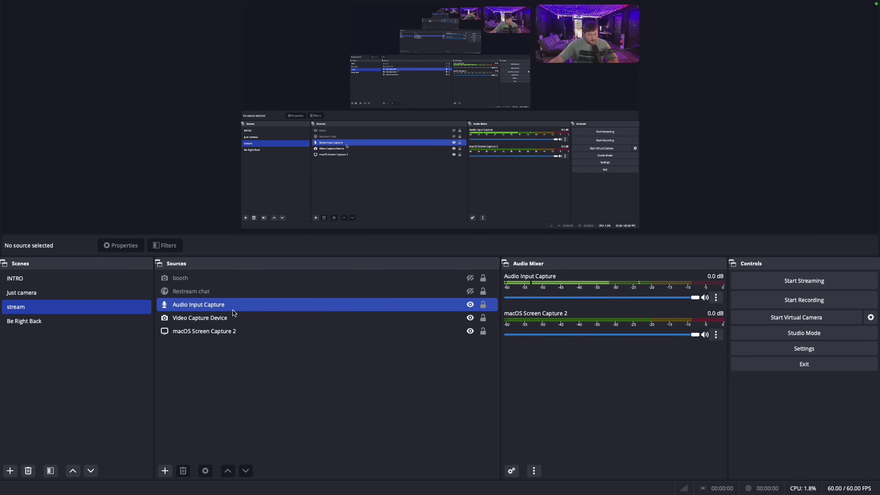
{"action": "left_click", "coordinate": [353, 156]}
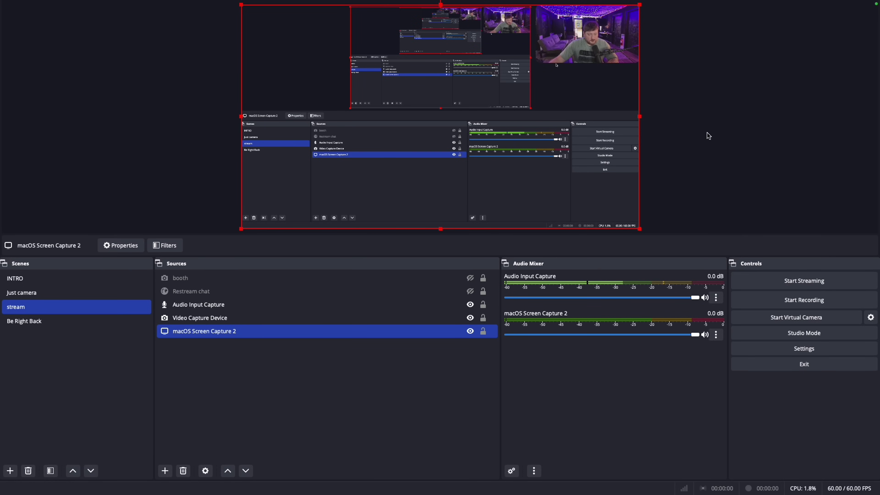
- Shrink the Video Capture Device overlay slightly in the stream scene, keeping it in the canvas's upper-right corner
{"action": "left_click", "coordinate": [239, 318]}
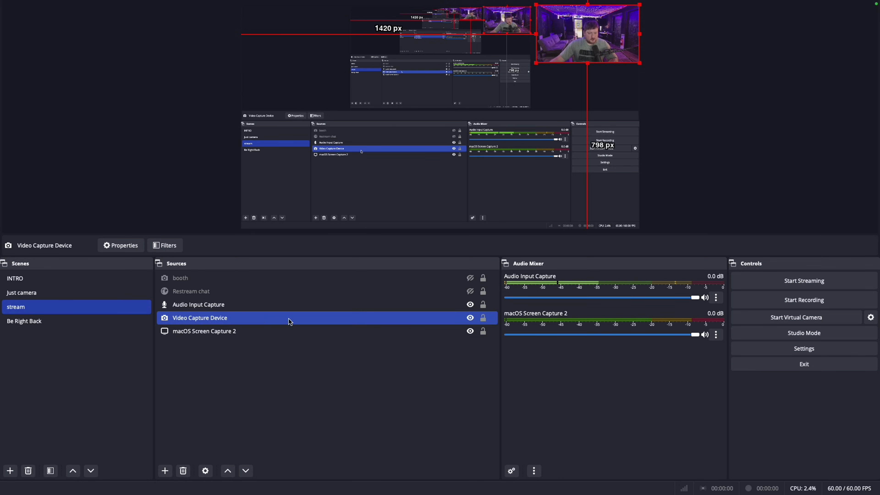
{"action": "left_click", "coordinate": [705, 41]}
{"action": "left_click", "coordinate": [585, 38]}
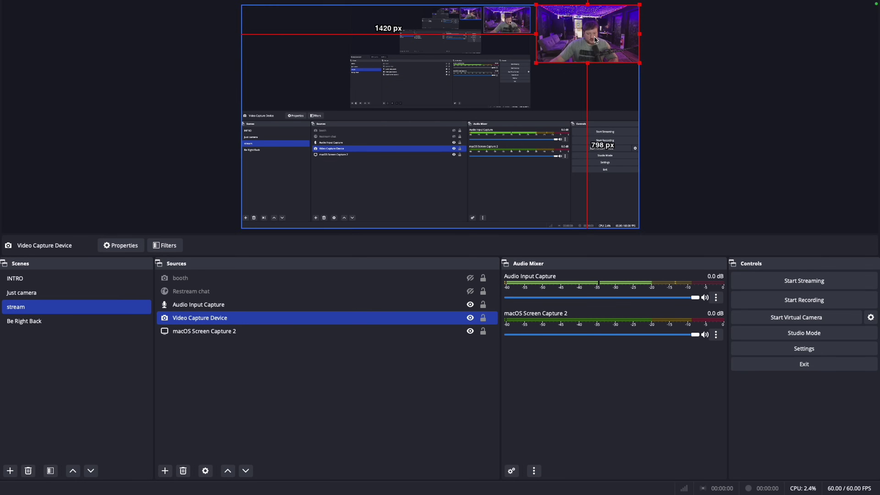
{"action": "left_click_drag", "start_coordinate": [535, 64], "coordinate": [559, 60]}
{"action": "left_click", "coordinate": [721, 39]}
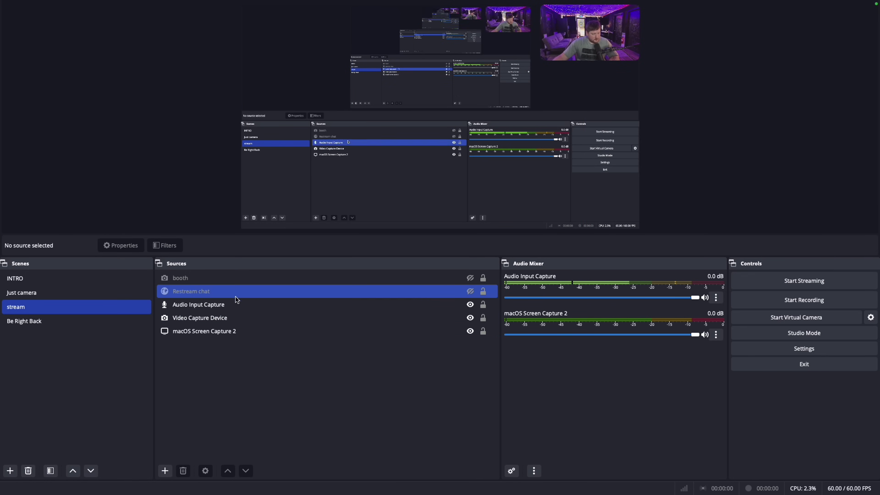
- View the properties and the Compressor filter of Audio Input Capture in the stream scene, and close both
{"action": "left_click", "coordinate": [301, 310]}
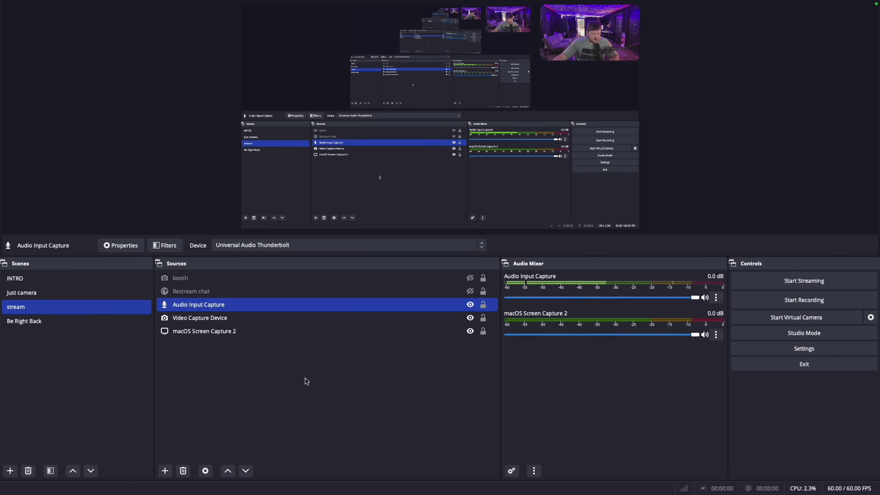
{"action": "left_click", "coordinate": [223, 332], "text": "super"}
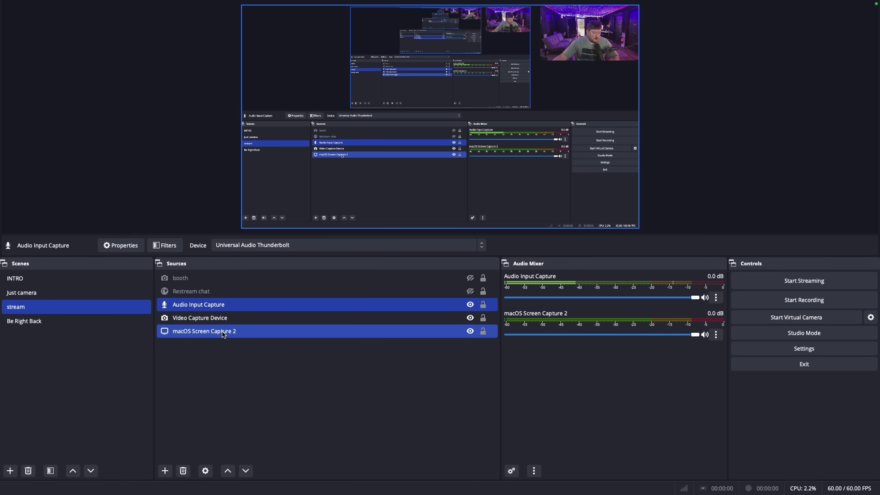
{"action": "left_click", "coordinate": [223, 332]}
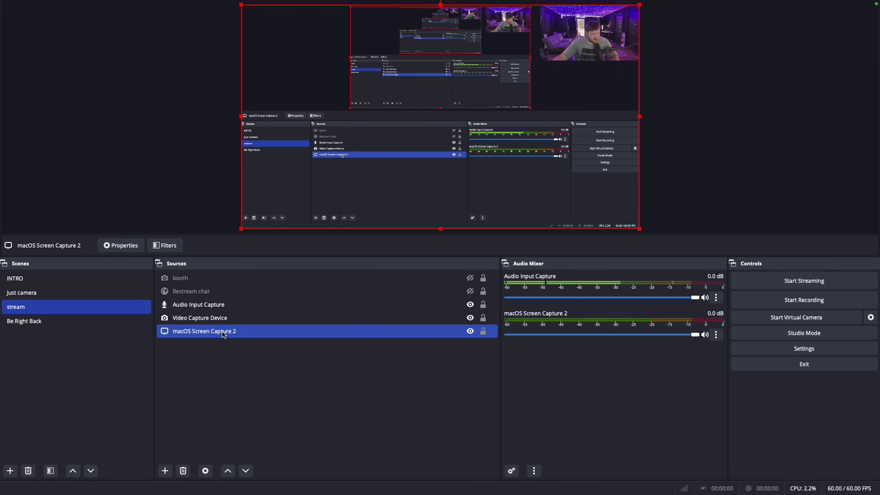
{"action": "left_click", "coordinate": [214, 300]}
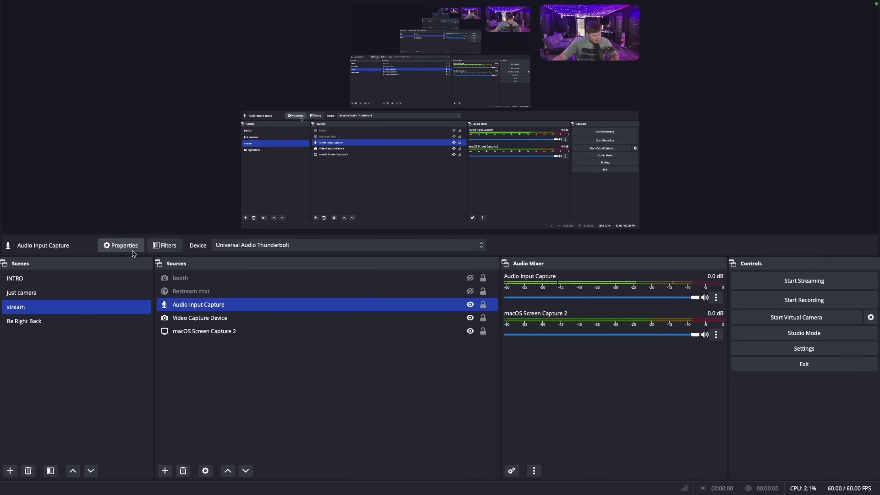
{"action": "left_click", "coordinate": [121, 245]}
{"action": "left_click", "coordinate": [546, 358]}
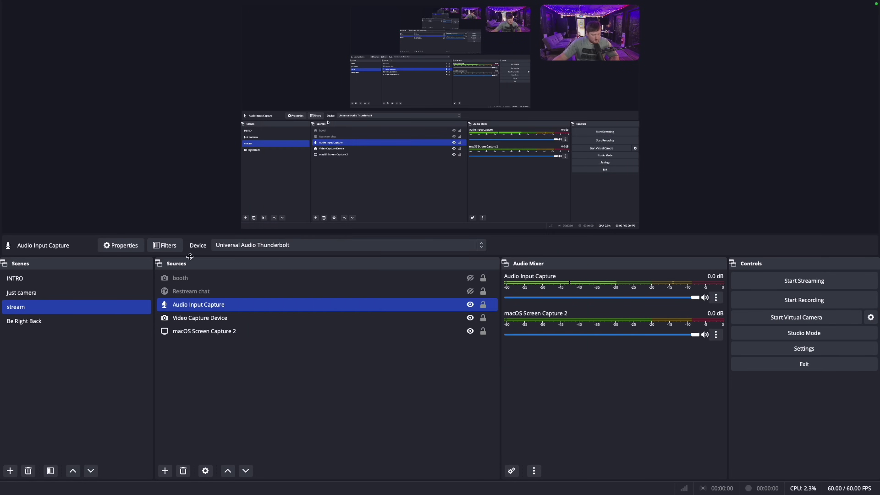
{"action": "left_click", "coordinate": [165, 245]}
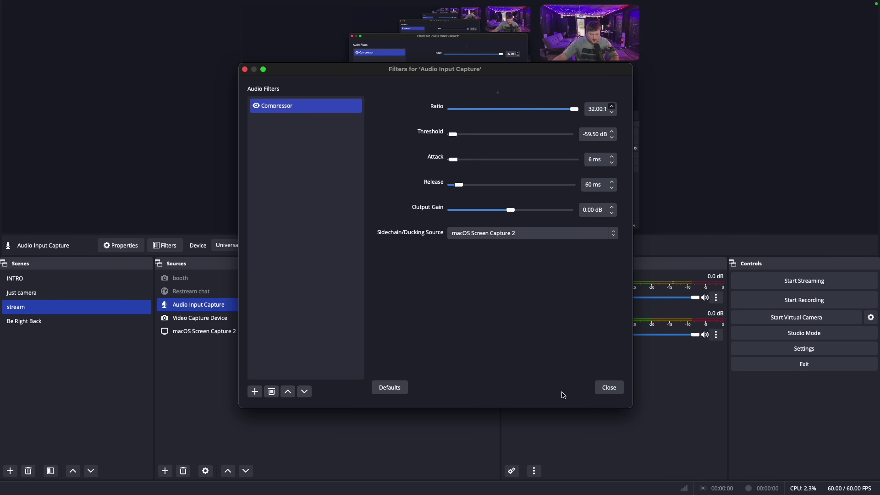
{"action": "left_click", "coordinate": [609, 387]}
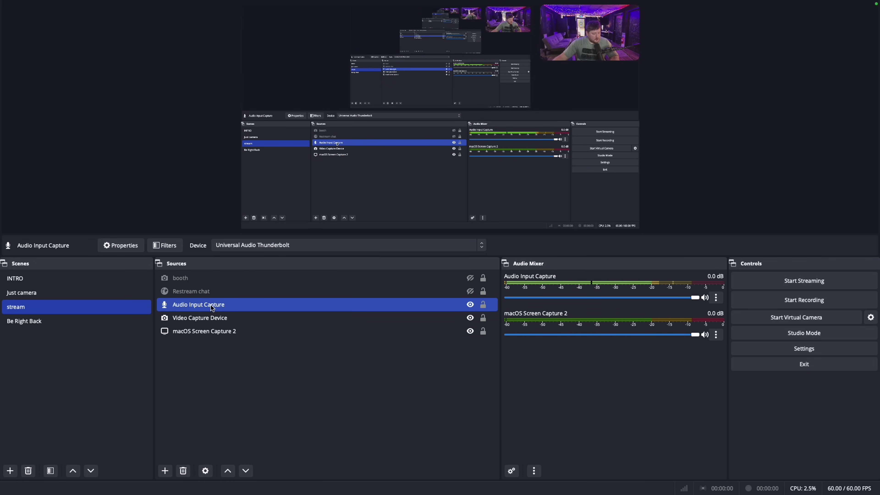
- Examine the audio filter types available for Audio Input Capture and the Compressor's sidechain/ducking source options, and close the filters
{"action": "key", "text": "Down"}
{"action": "key", "text": "Up"}
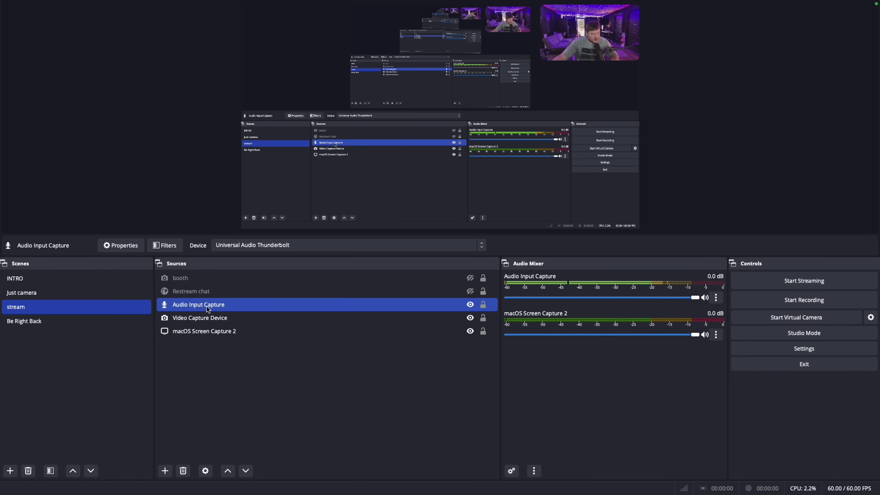
{"action": "left_click", "coordinate": [165, 246]}
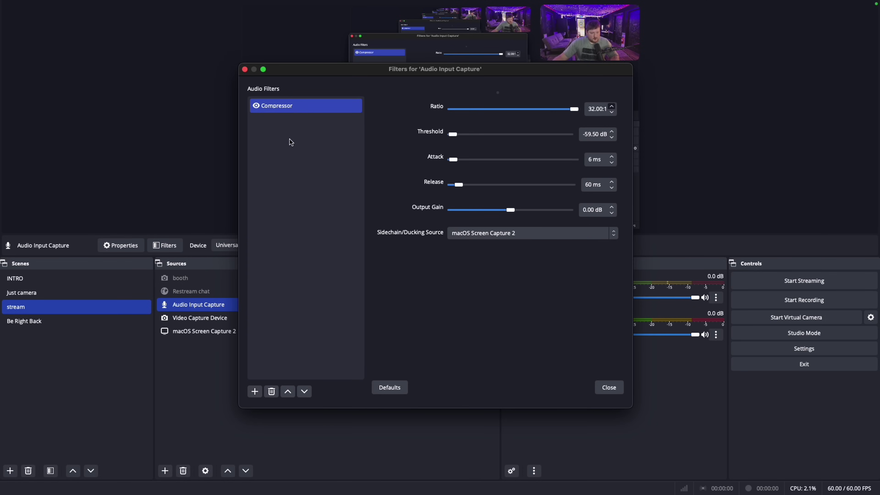
{"action": "left_click", "coordinate": [255, 393]}
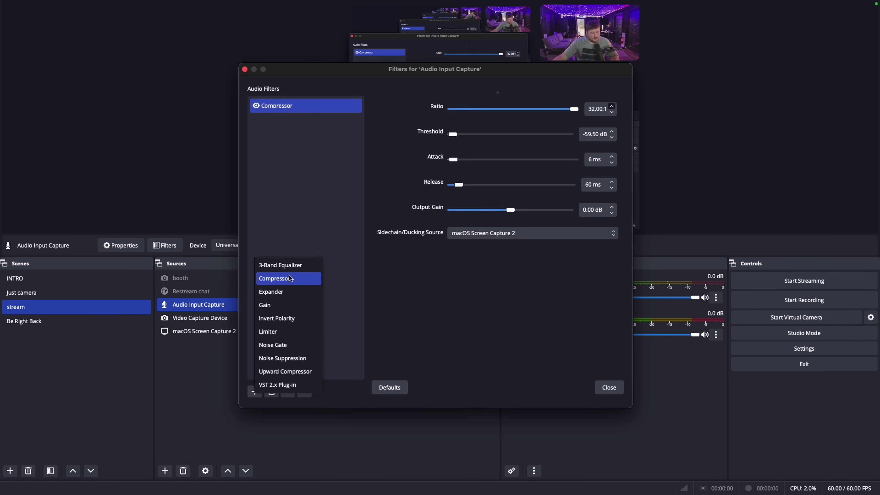
{"action": "left_click", "coordinate": [343, 300]}
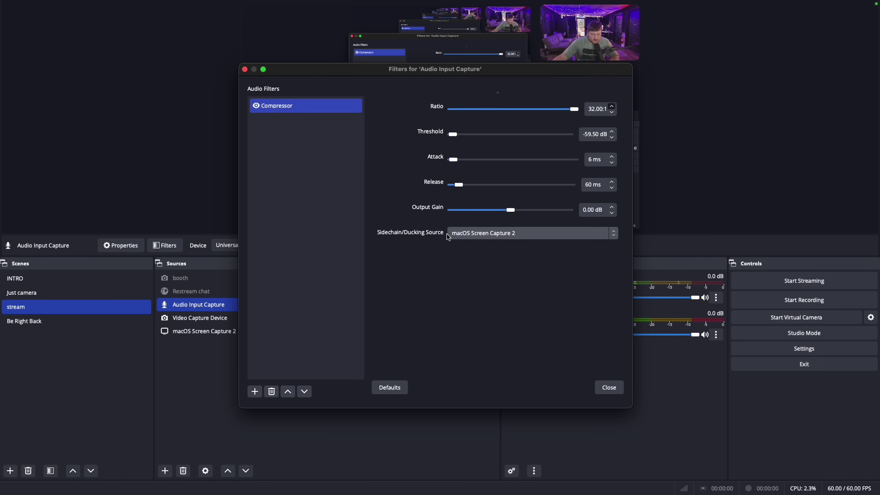
{"action": "left_click", "coordinate": [498, 237]}
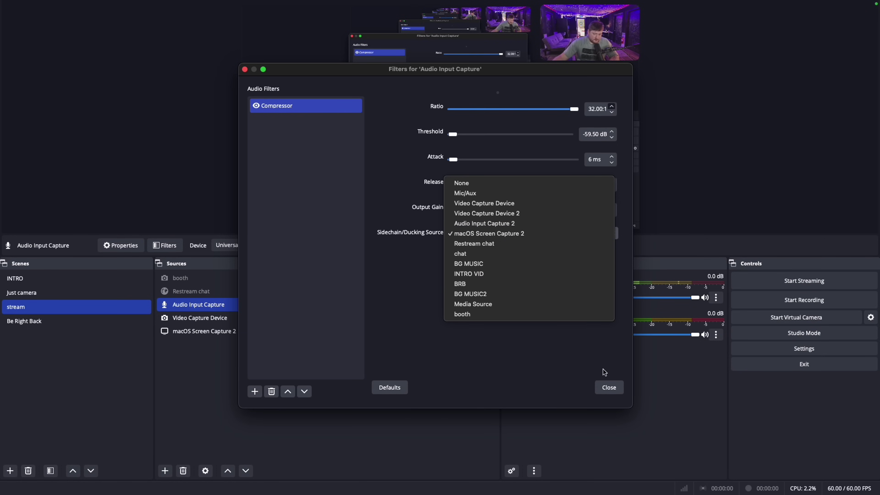
{"action": "left_click", "coordinate": [610, 390]}
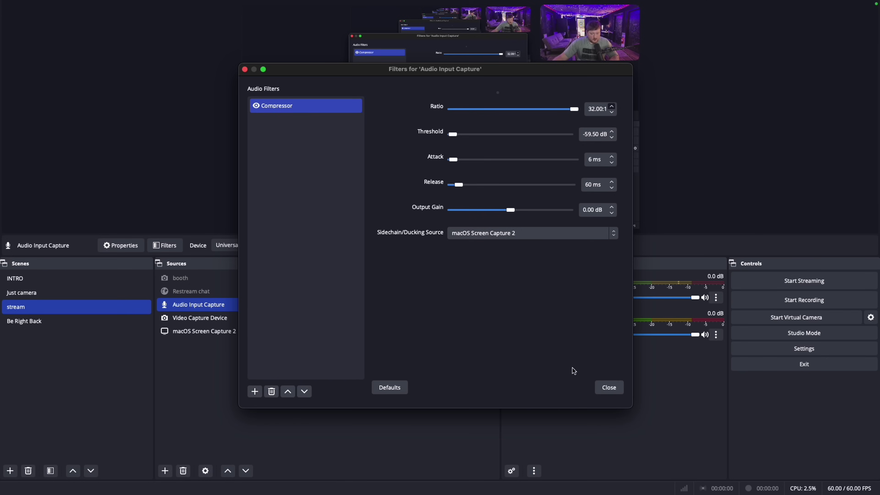
{"action": "left_click", "coordinate": [609, 388]}
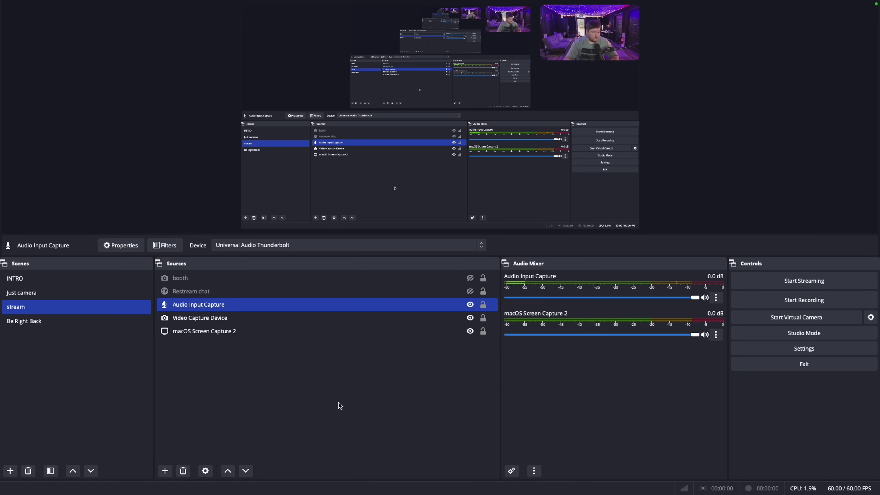
{"action": "left_click", "coordinate": [226, 332], "text": "super"}
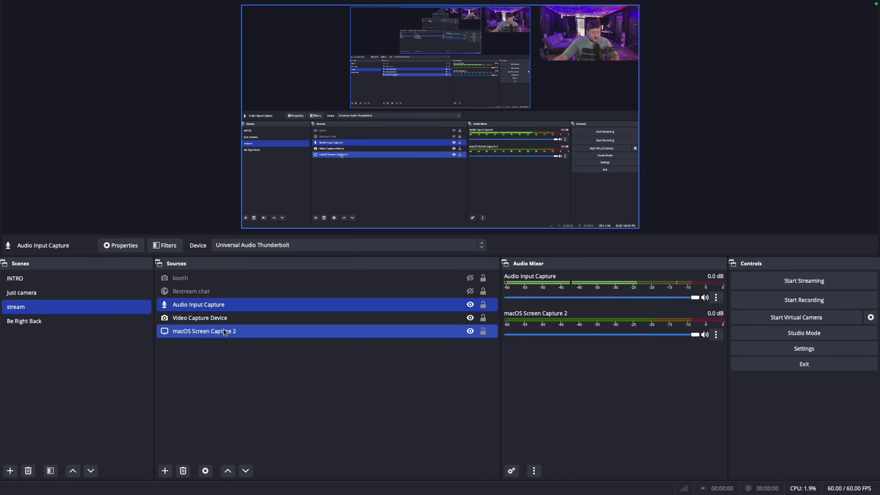
{"action": "left_click", "coordinate": [225, 331], "text": "super"}
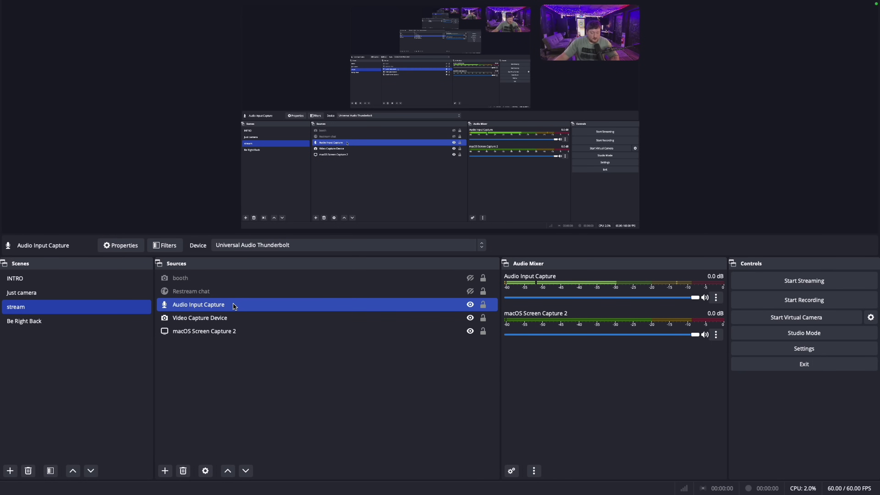
{"action": "left_click", "coordinate": [226, 318], "text": "super"}
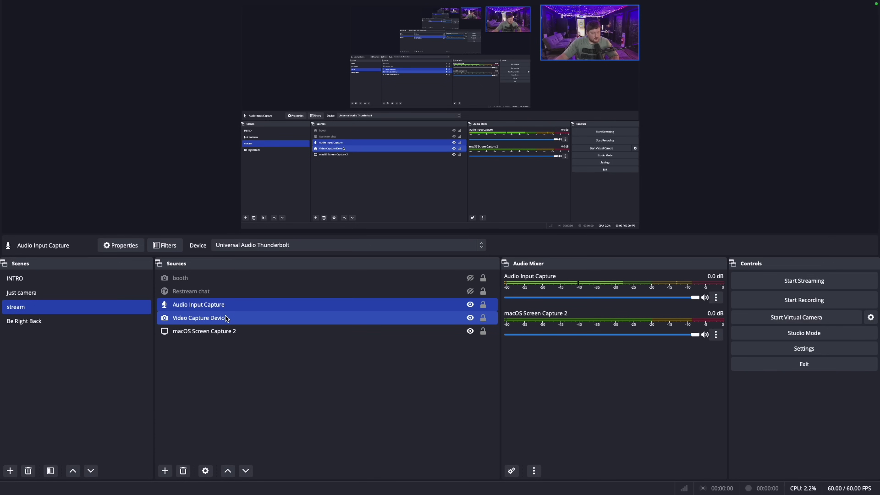
{"action": "left_click", "coordinate": [226, 318], "text": "super"}
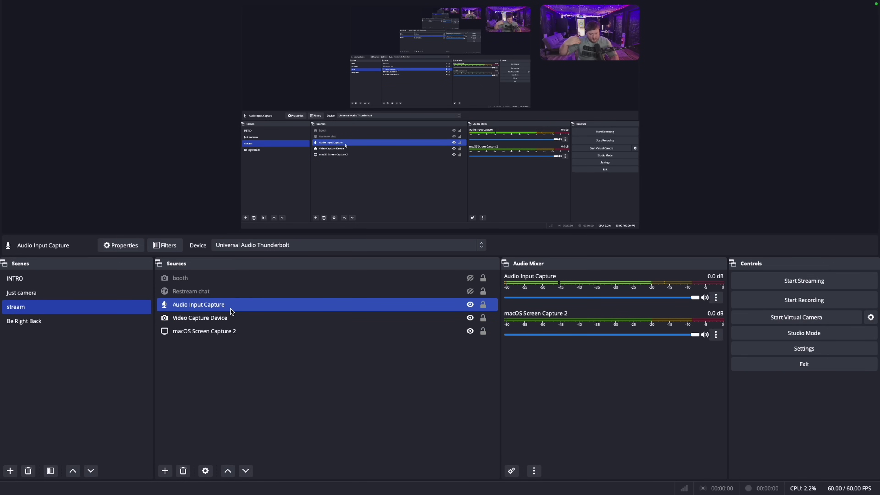
{"action": "left_click", "coordinate": [246, 312], "text": "super"}
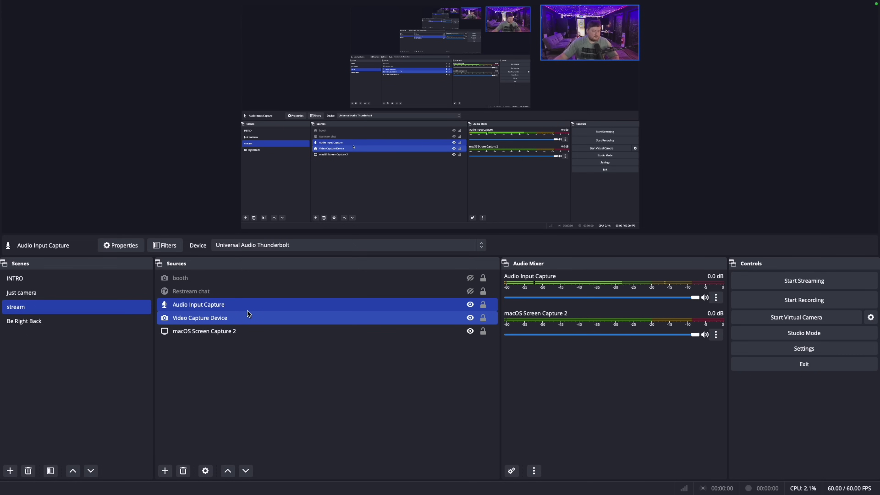
{"action": "left_click", "coordinate": [261, 316], "text": "super"}
{"action": "left_click", "coordinate": [208, 314]}
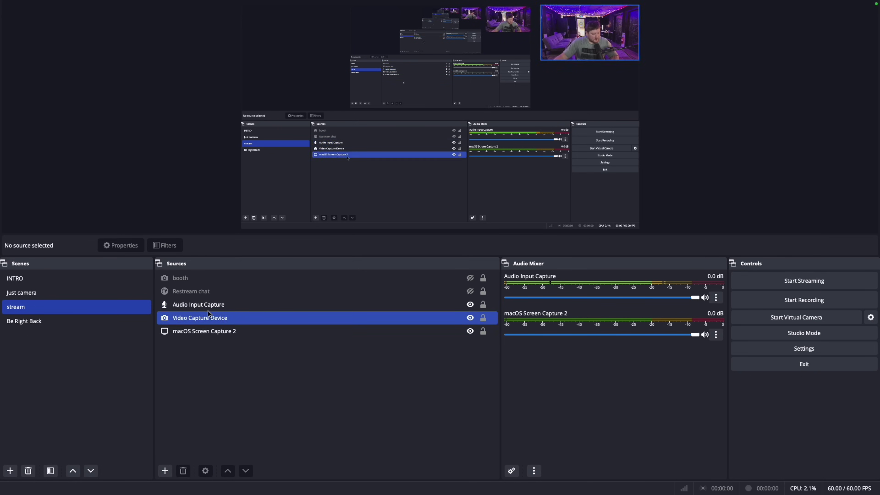
{"action": "left_click", "coordinate": [418, 325], "text": "super"}
- View the BRB and BG MUSIC2 sources of the Be Right Back scene, and switch to the Just camera scene
{"action": "left_click", "coordinate": [48, 323]}
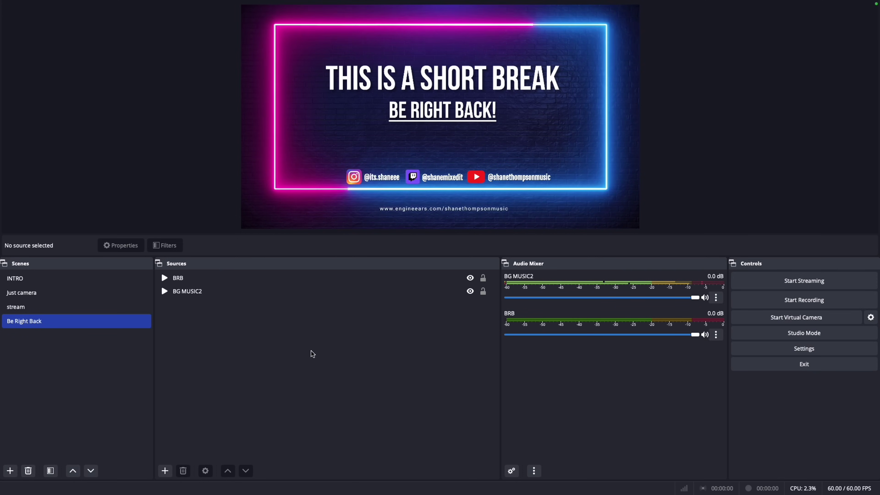
{"action": "left_click", "coordinate": [196, 282]}
{"action": "left_click", "coordinate": [196, 282], "text": "super"}
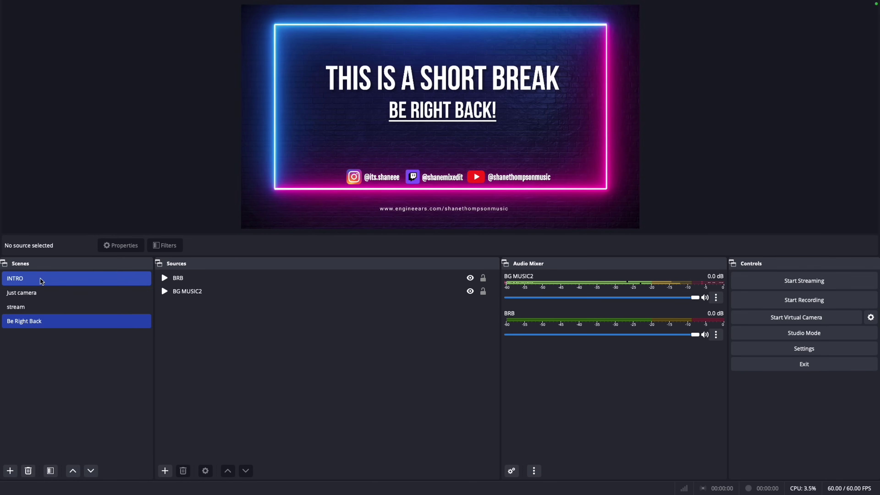
{"action": "left_click", "coordinate": [43, 298]}
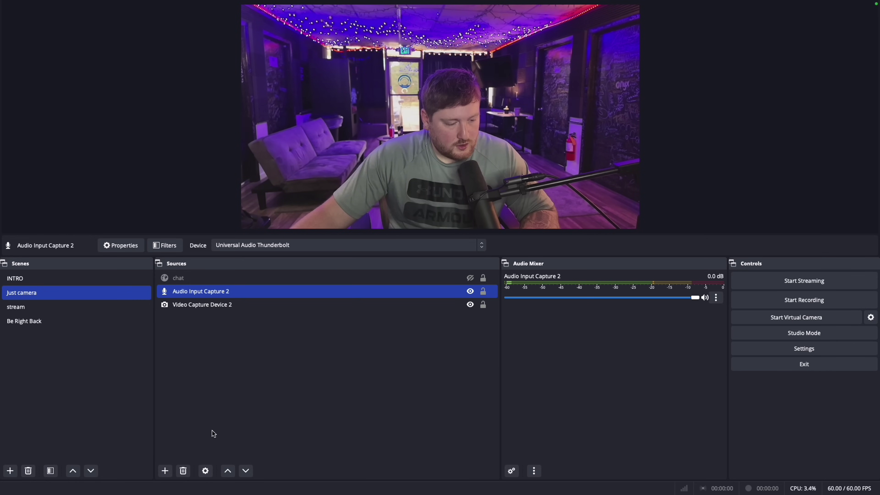
- Open the settings, enlarge their window and examine the General options down to the Multiview section
{"action": "left_click", "coordinate": [808, 350]}
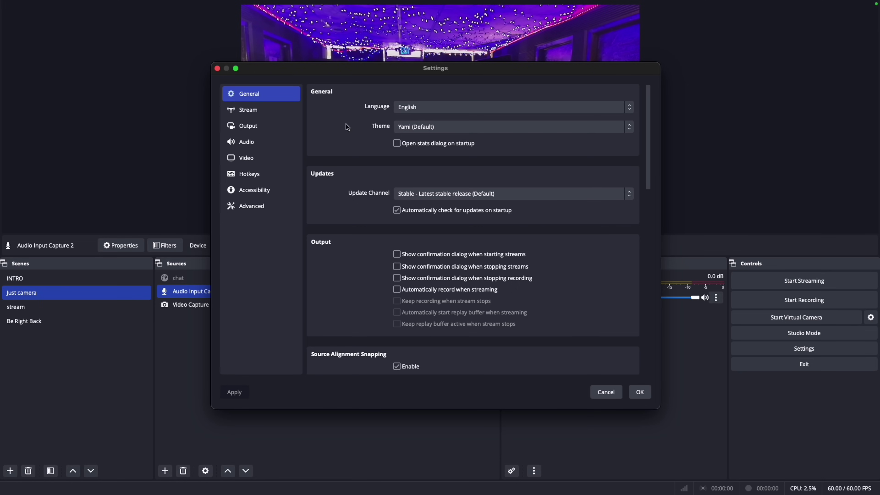
{"action": "left_click_drag", "start_coordinate": [506, 69], "coordinate": [489, 64]}
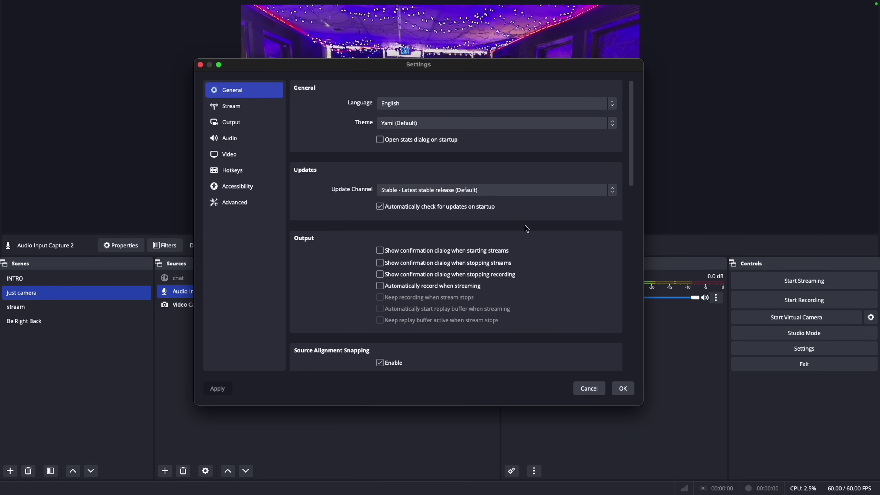
{"action": "scroll", "coordinate": [525, 225], "scroll_direction": "down", "scroll_amount": 6}
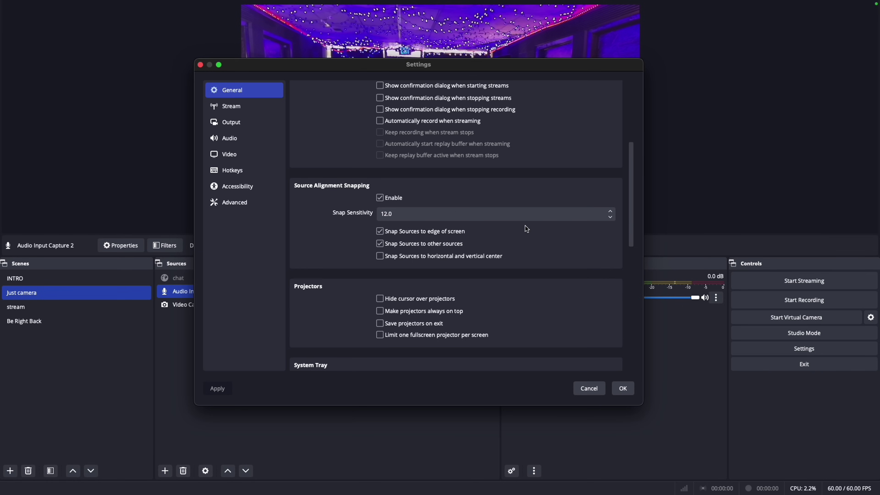
{"action": "scroll", "coordinate": [526, 225], "scroll_direction": "up", "scroll_amount": 6}
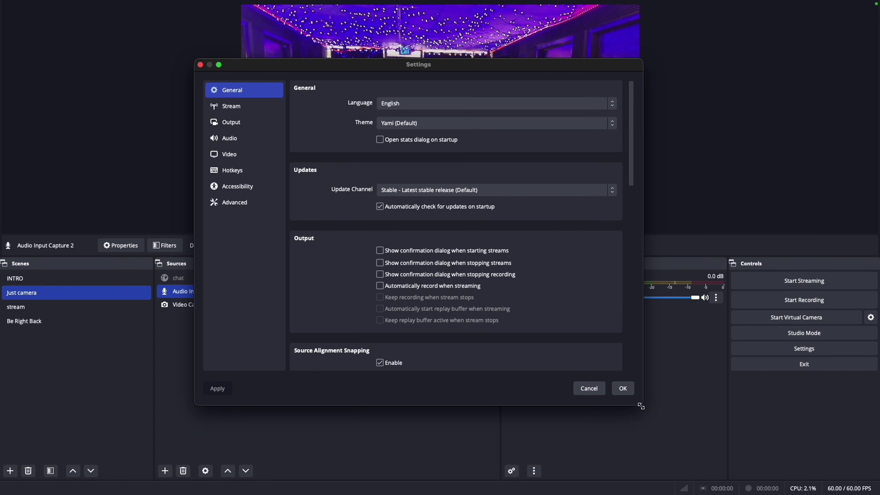
{"action": "left_click_drag", "start_coordinate": [641, 406], "coordinate": [725, 460]}
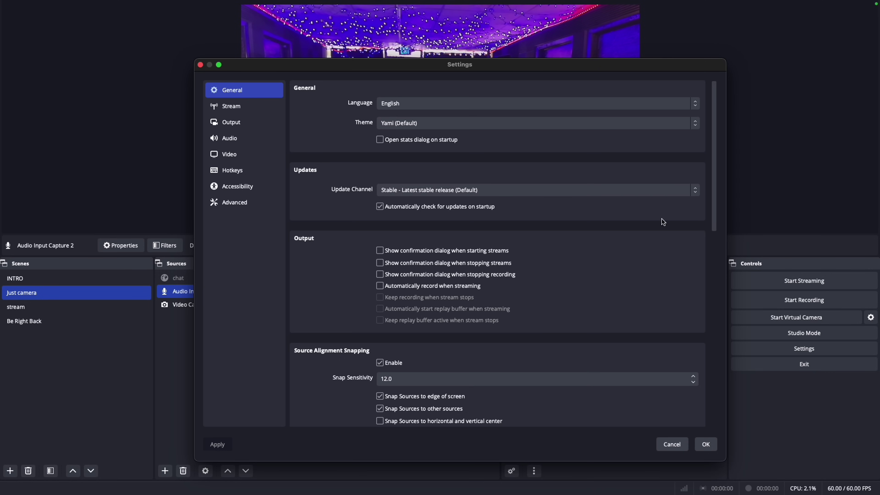
{"action": "left_click_drag", "start_coordinate": [712, 185], "coordinate": [725, 388]}
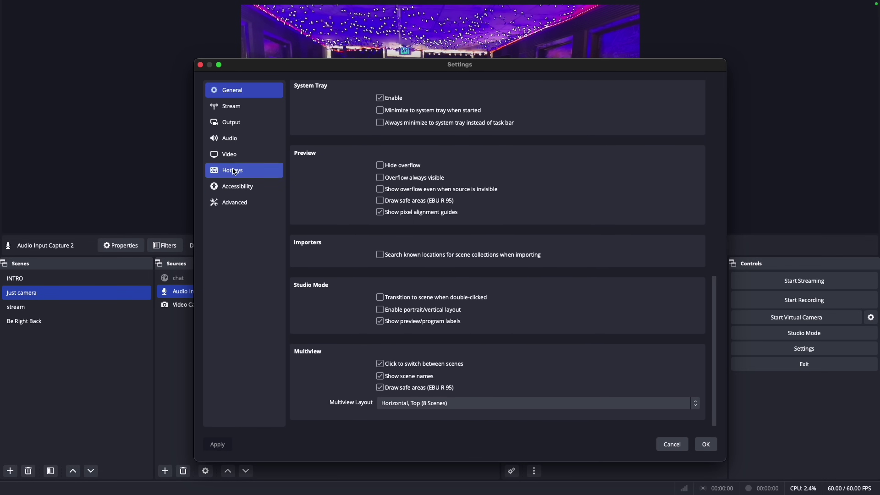
- Examine the streaming services available in the Stream settings and the stream key field, leaving the service on Custom
{"action": "left_click", "coordinate": [241, 104]}
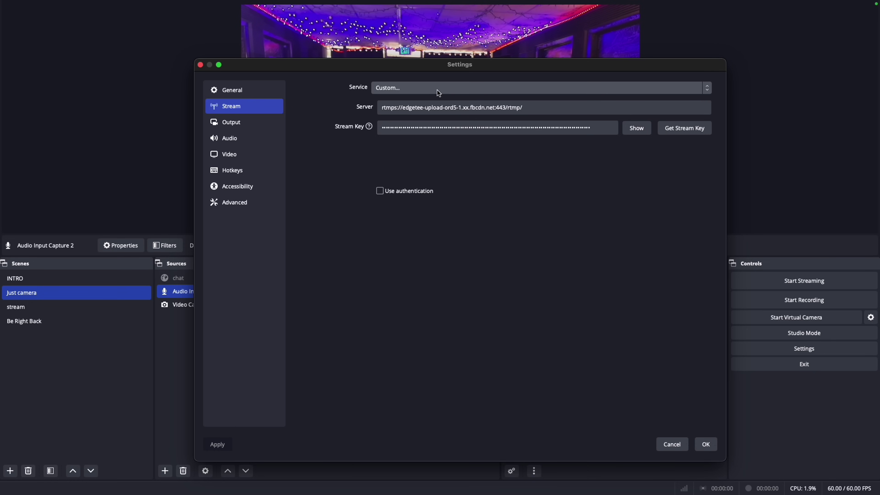
{"action": "left_click", "coordinate": [420, 89]}
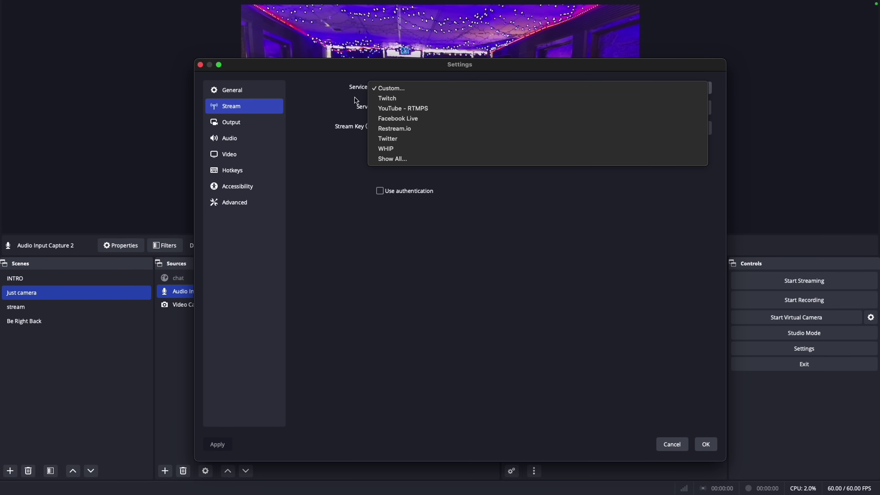
{"action": "left_click", "coordinate": [331, 98]}
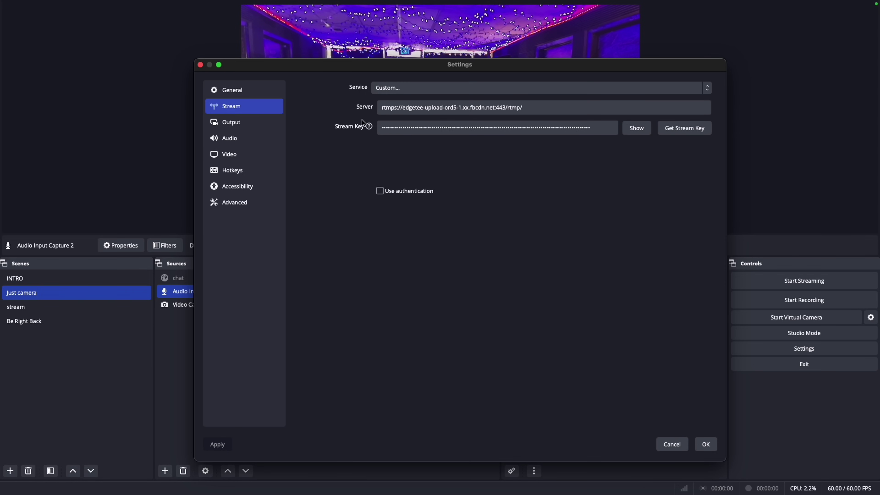
{"action": "left_click", "coordinate": [423, 128]}
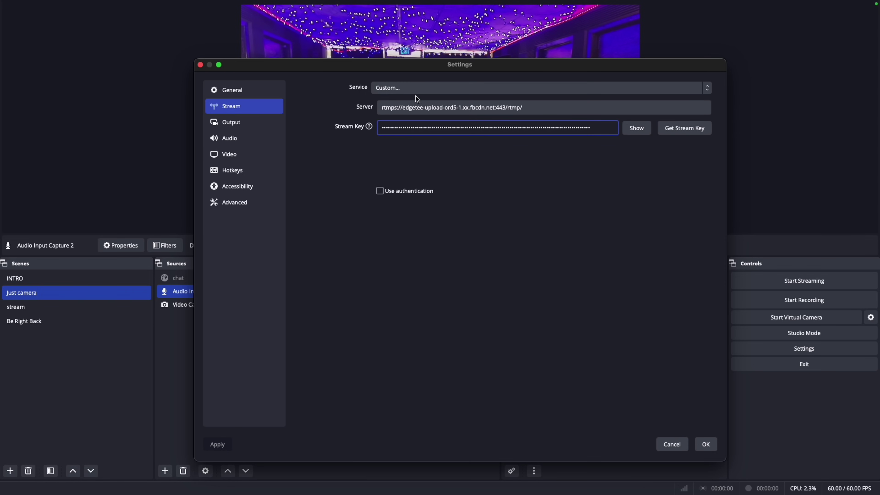
{"action": "left_click", "coordinate": [416, 88]}
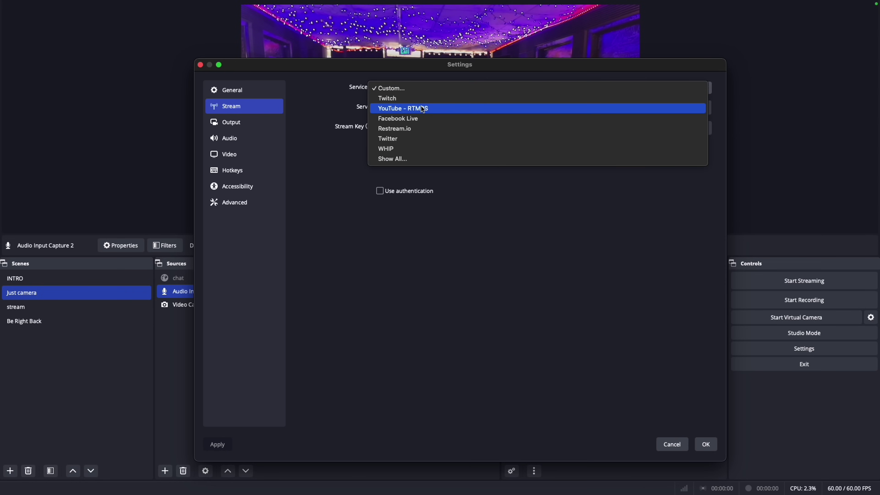
{"action": "left_click", "coordinate": [327, 112]}
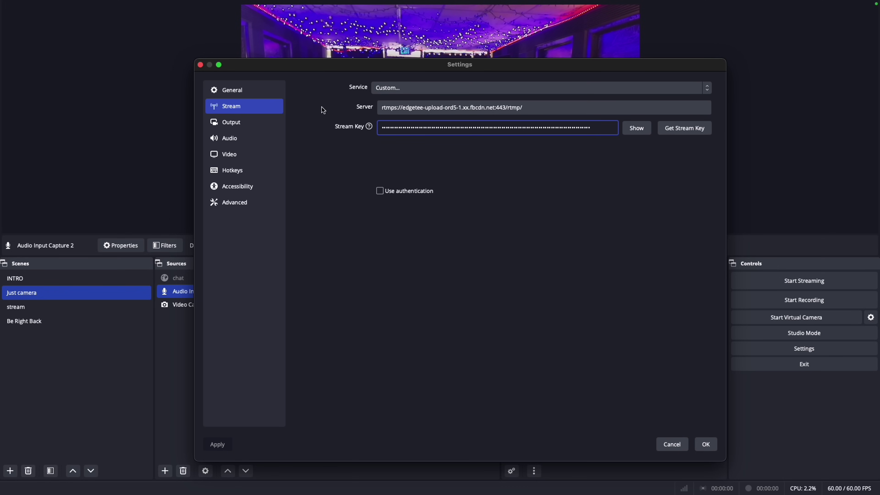
- Examine the bitrate and recording options in the Output settings, and the devices and push-to-talk options in the Audio settings
{"action": "left_click", "coordinate": [244, 125]}
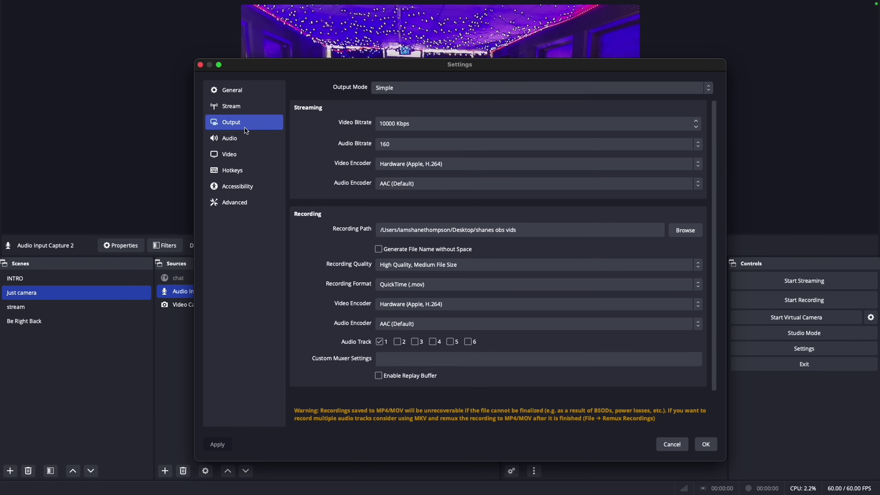
{"action": "left_click", "coordinate": [464, 123]}
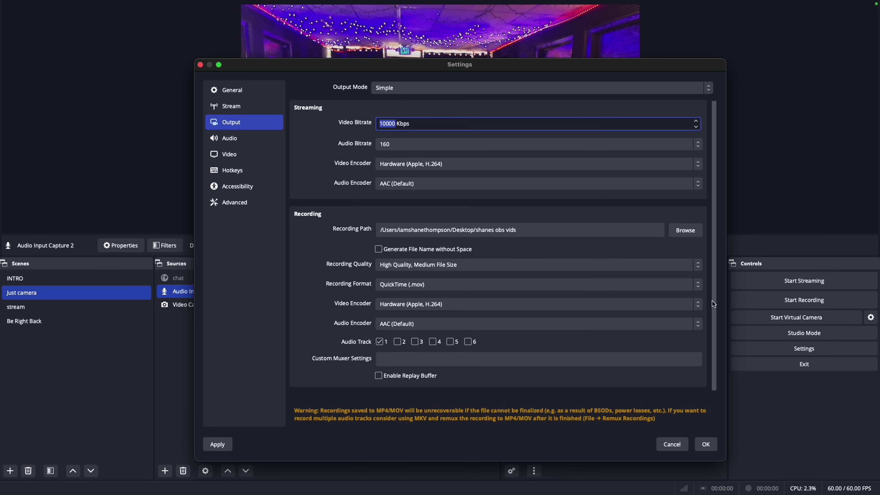
{"action": "scroll", "coordinate": [713, 302], "scroll_direction": "down", "scroll_amount": 1}
{"action": "left_click", "coordinate": [253, 143]}
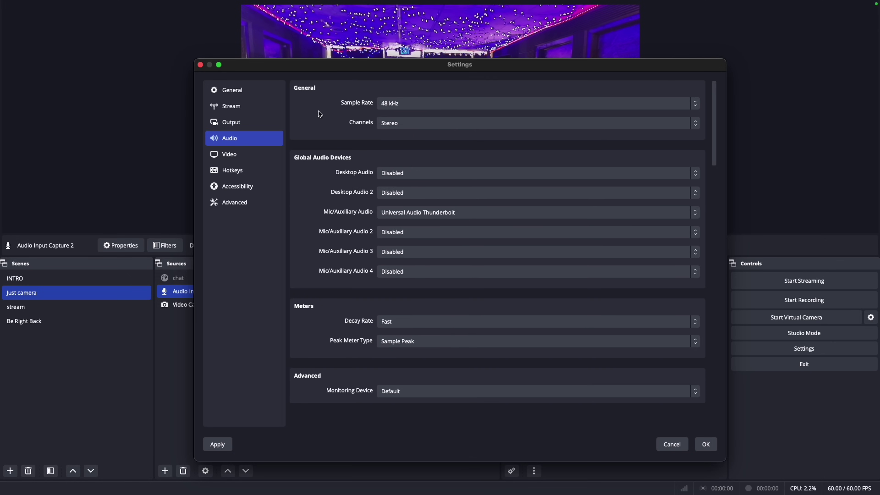
{"action": "scroll", "coordinate": [318, 111], "scroll_direction": "down", "scroll_amount": 3}
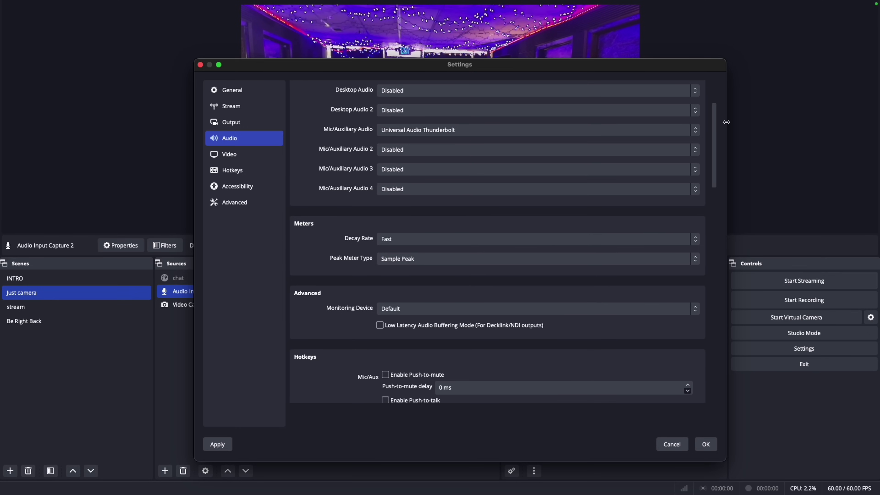
{"action": "left_click_drag", "start_coordinate": [712, 122], "coordinate": [712, 353]}
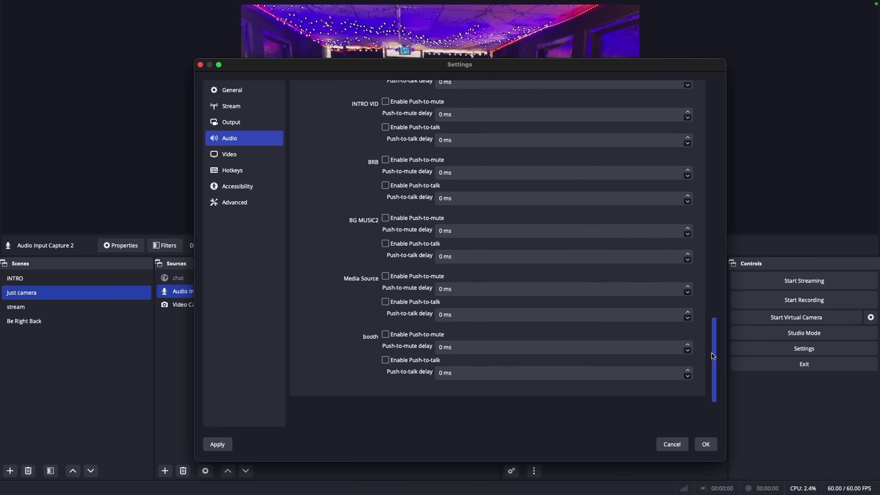
- Examine the canvas resolution and FPS in the Video settings, and the hotkey list down to the stream scene
{"action": "left_click", "coordinate": [241, 156]}
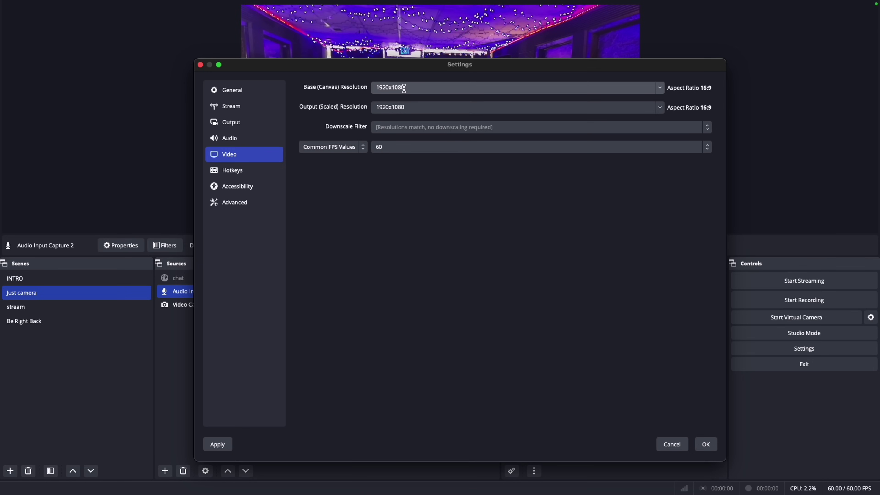
{"action": "left_click_drag", "start_coordinate": [407, 66], "coordinate": [405, 71]}
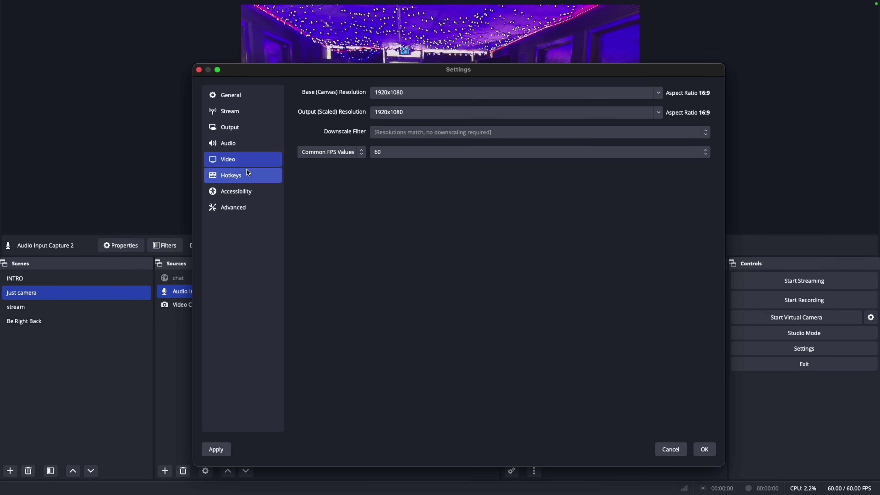
{"action": "left_click", "coordinate": [234, 175]}
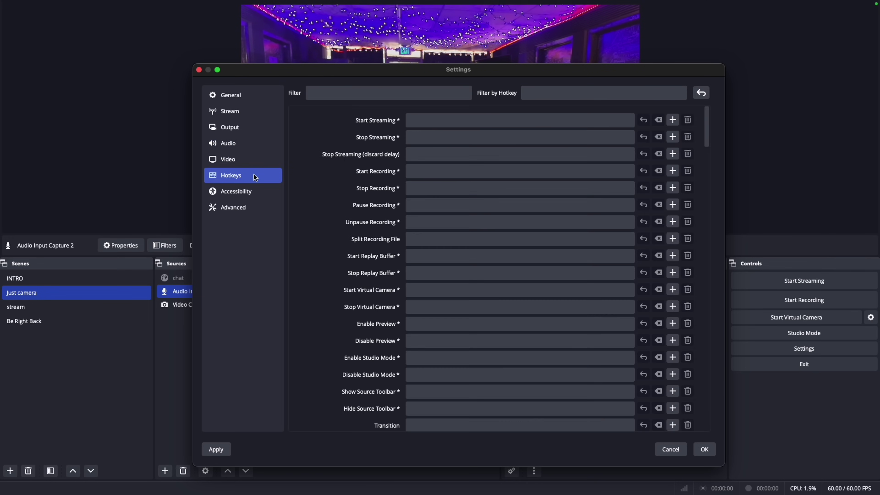
{"action": "scroll", "coordinate": [329, 204], "scroll_direction": "down", "scroll_amount": 10}
{"action": "scroll", "coordinate": [331, 215], "scroll_direction": "down", "scroll_amount": 20}
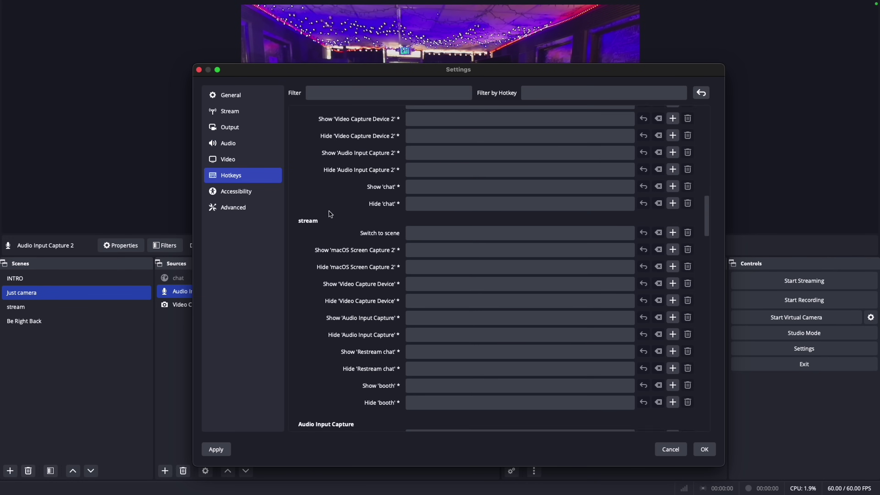
- View the color options in the Accessibility settings and the video, recording and stream delay options in the Advanced settings
{"action": "left_click", "coordinate": [243, 193]}
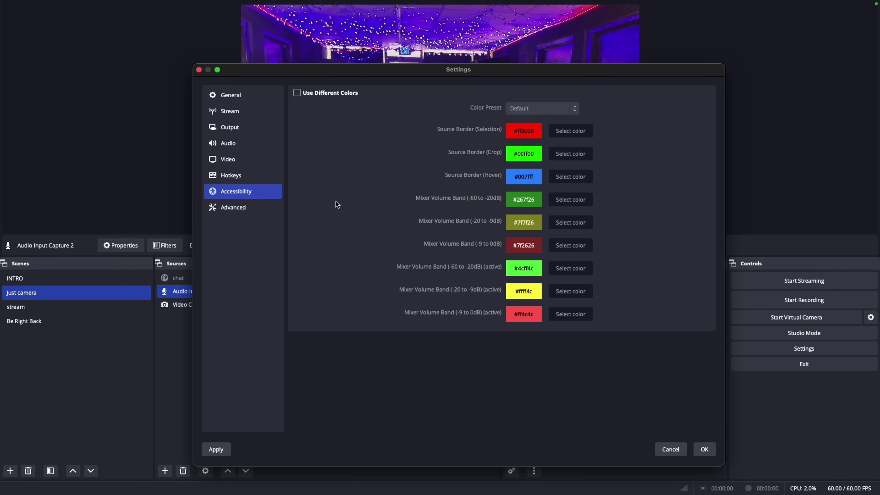
{"action": "left_click", "coordinate": [273, 210]}
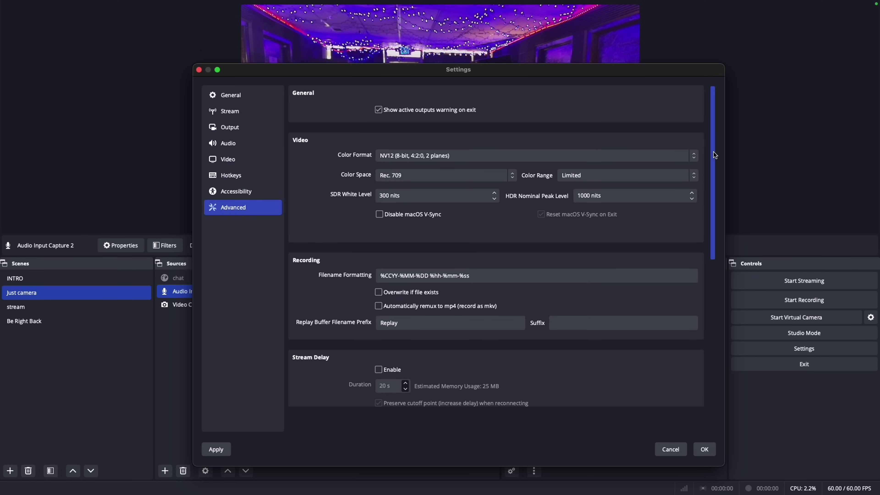
{"action": "scroll", "coordinate": [710, 162], "scroll_direction": "down", "scroll_amount": 3}
{"action": "left_click_drag", "start_coordinate": [718, 185], "coordinate": [716, 163]}
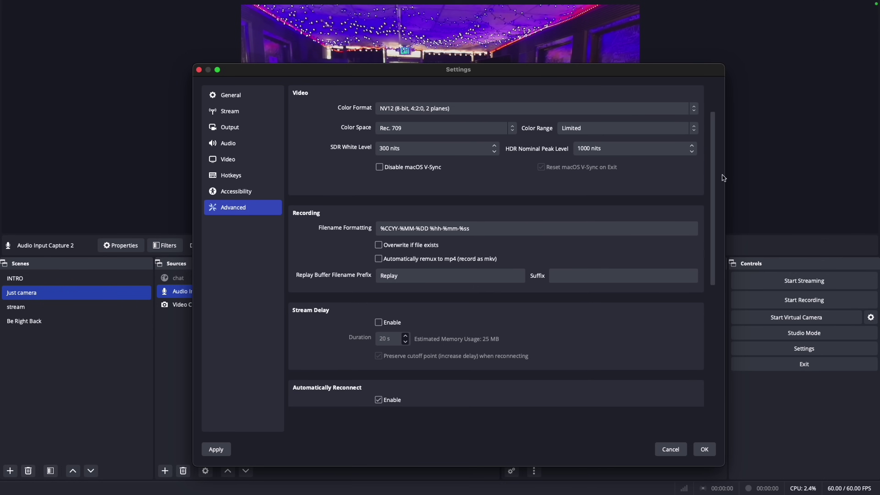
- Lower the streaming video bitrate in the Output settings to 7750 Kbps
{"action": "left_click", "coordinate": [244, 159]}
{"action": "left_click", "coordinate": [239, 148]}
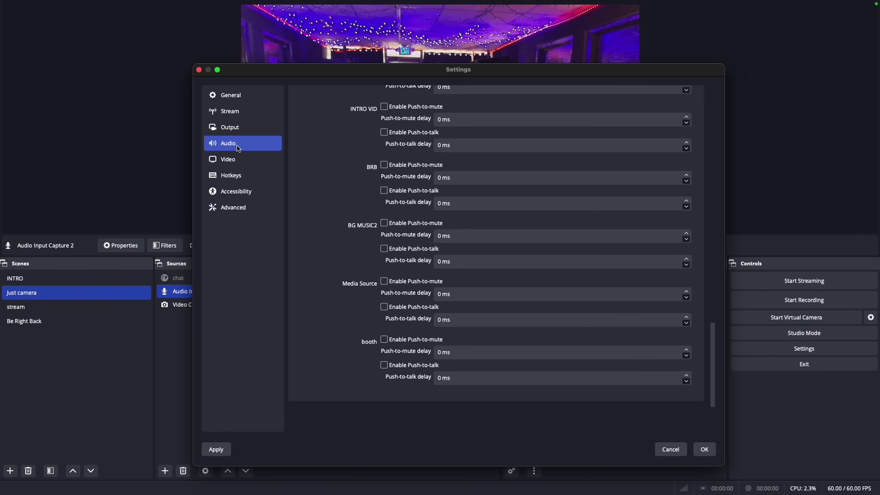
{"action": "left_click", "coordinate": [235, 126]}
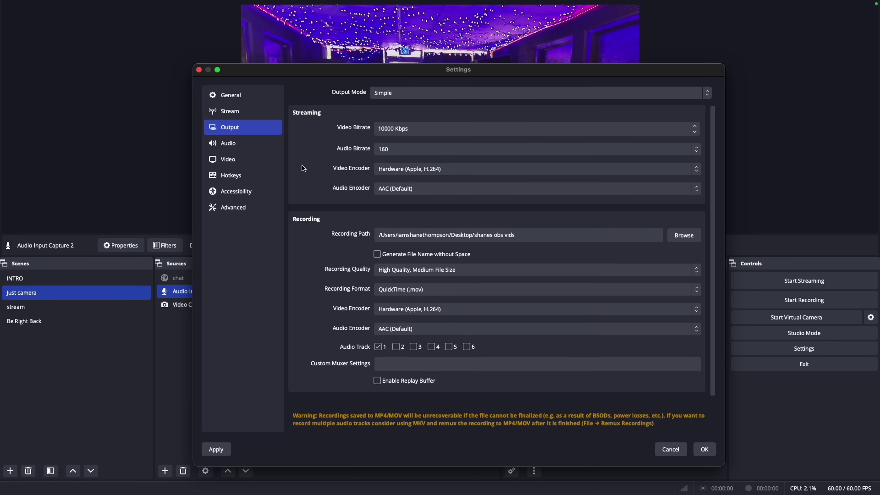
{"action": "double_click", "coordinate": [388, 128]}
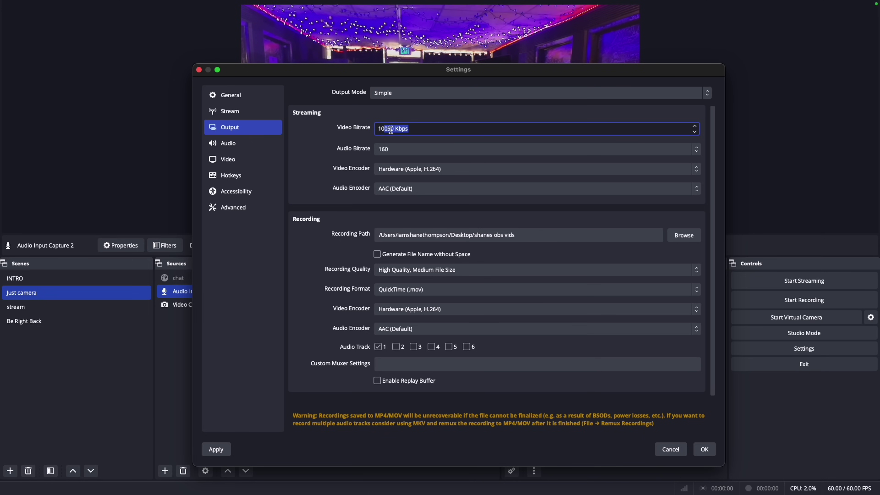
{"action": "left_click", "coordinate": [387, 128]}
{"action": "scroll", "coordinate": [387, 128], "scroll_direction": "down", "scroll_amount": 4}
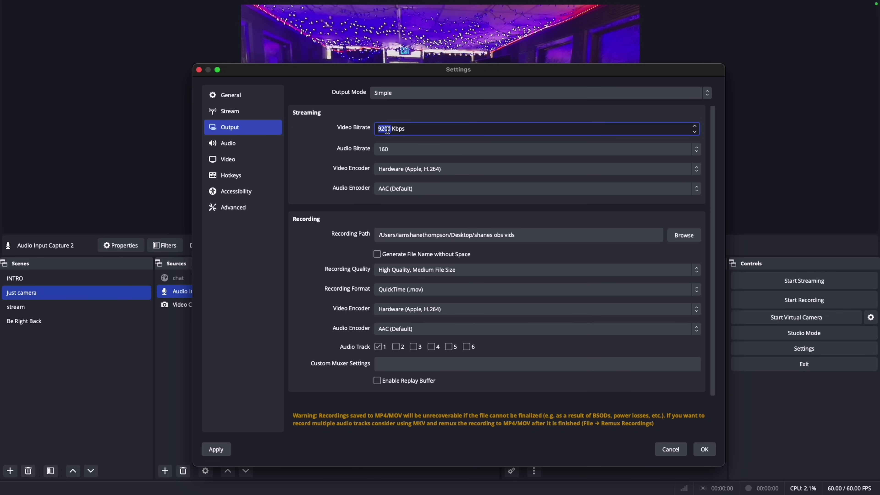
{"action": "scroll", "coordinate": [387, 130], "scroll_direction": "down", "scroll_amount": 14}
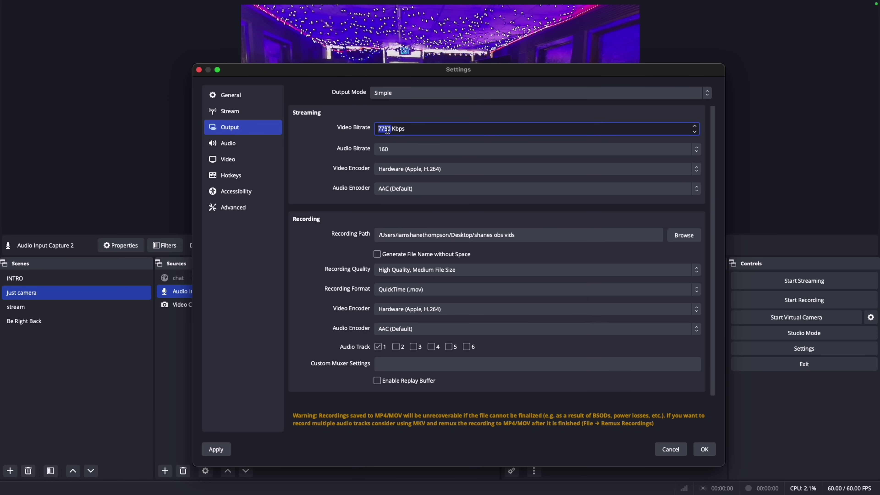